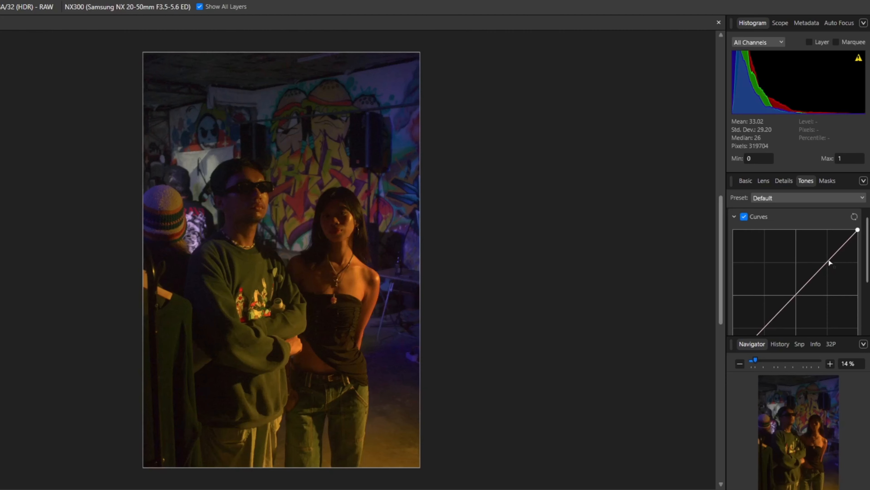
- Add highlight, midtone and shadow points to the tone curve and adjust them for a slight overall lift
drag(828, 259, 828, 239)
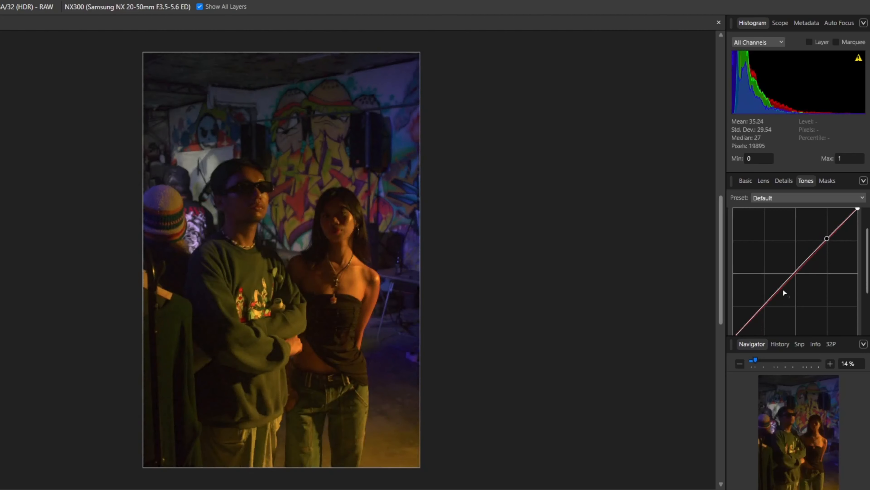
drag(762, 308, 761, 306)
drag(792, 273, 793, 276)
drag(762, 310, 760, 310)
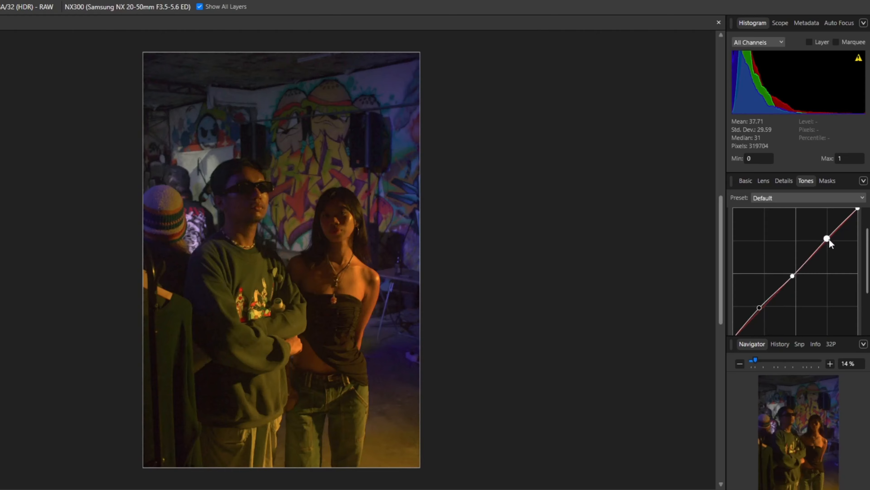
mouse_move(829, 242)
mouse_down()
mouse_move(840, 242)
mouse_move(838, 232)
mouse_up()
drag(761, 308, 762, 309)
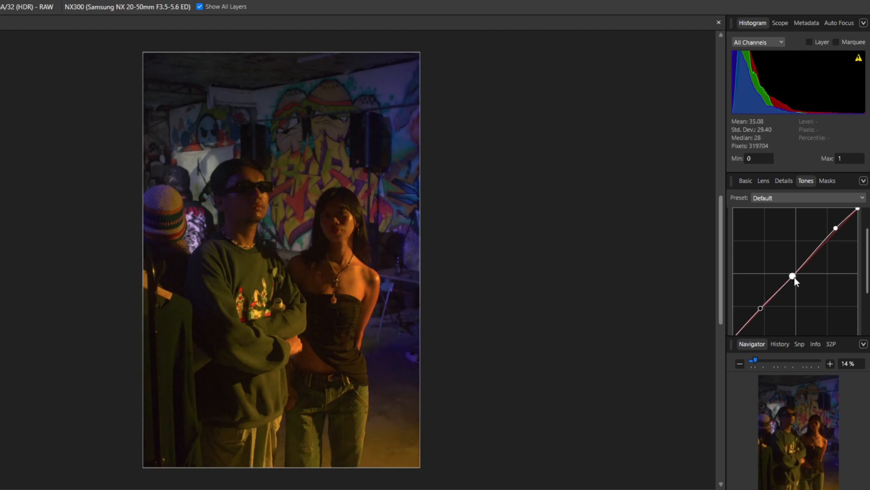
mouse_move(794, 277)
mouse_down()
mouse_move(815, 280)
mouse_move(803, 263)
mouse_up()
- Raise the photo's Clarity to 4% in the Enhance adjustments
click(746, 181)
scroll(853, 268, down, 3)
click(855, 227)
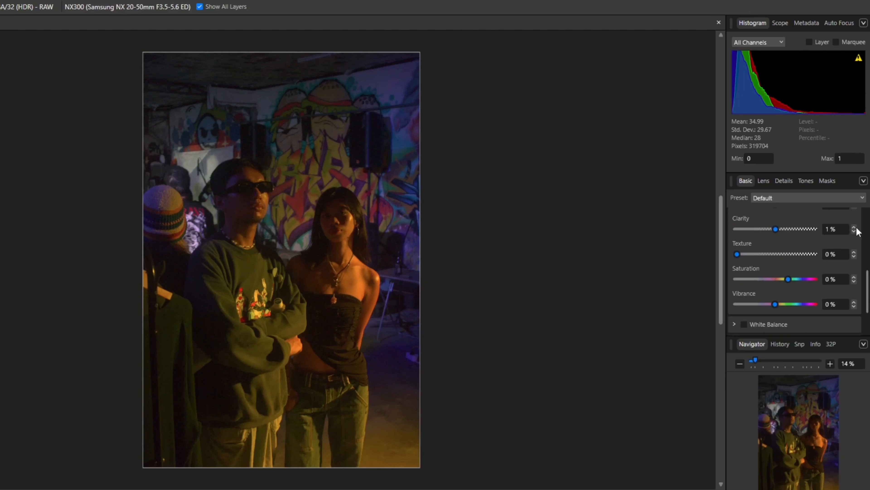
click(853, 227)
scroll(853, 229, up, 1)
click(855, 254)
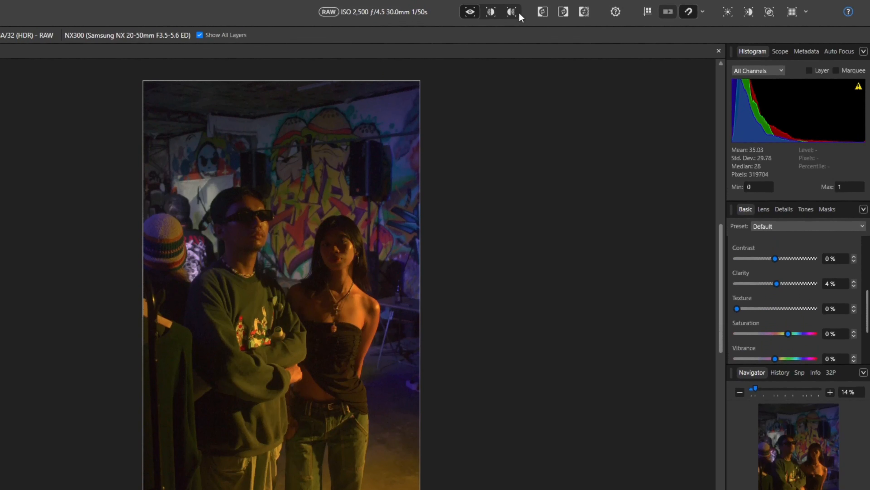
- Turn on the side-by-side before/after comparison and enlarge the photo to 50% around the man's sweatshirt
click(511, 11)
click(46, 277)
click(46, 277)
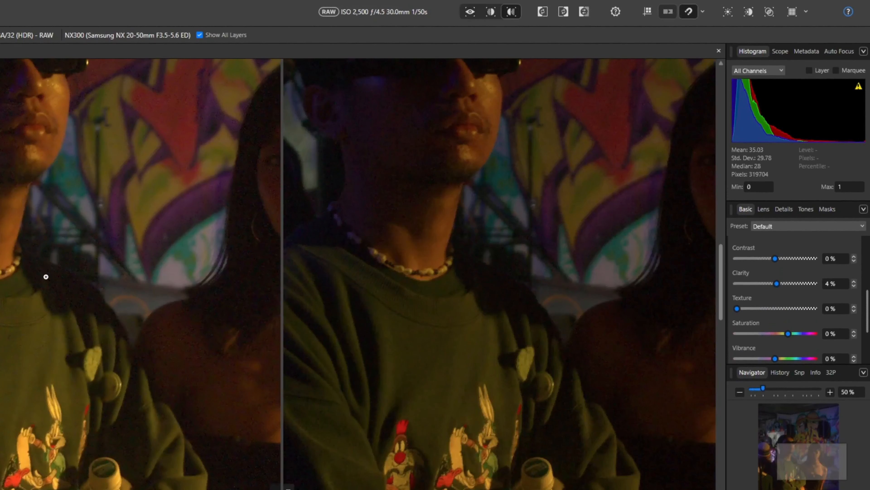
- Set the Enhance Saturation to 1% and Vibrance to 3%
drag(867, 301, 866, 288)
scroll(866, 291, down, 3)
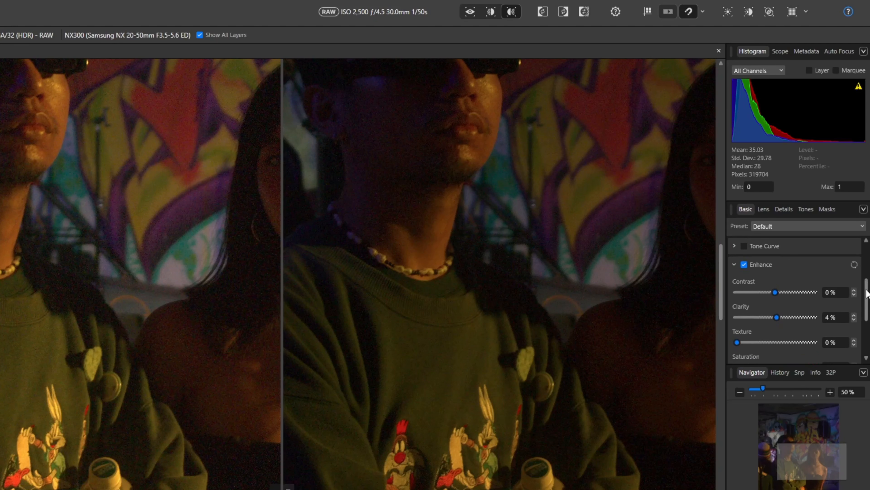
click(854, 306)
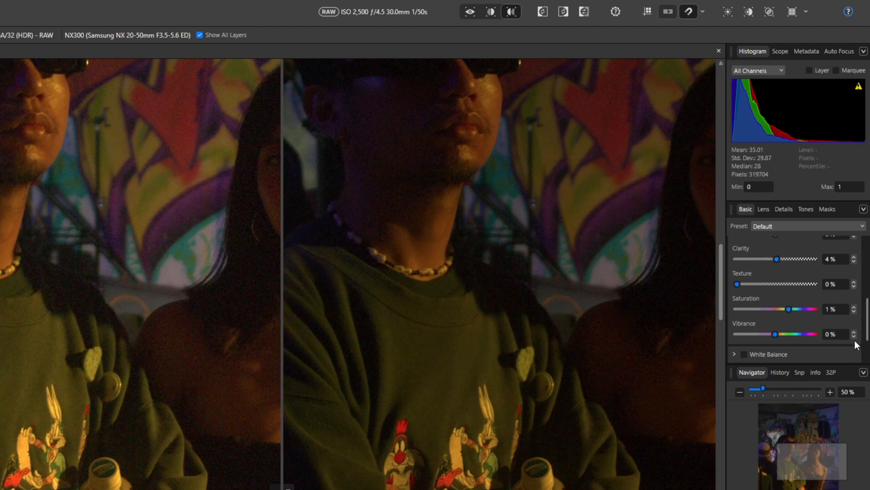
click(854, 331)
click(854, 331)
- Cool the white balance slightly by setting the Temperature to 5910 K, and collapse the White Balance settings
mouse_move(868, 331)
mouse_down()
mouse_move(868, 342)
mouse_move(868, 321)
mouse_move(867, 335)
mouse_up()
click(735, 345)
drag(869, 302, 868, 325)
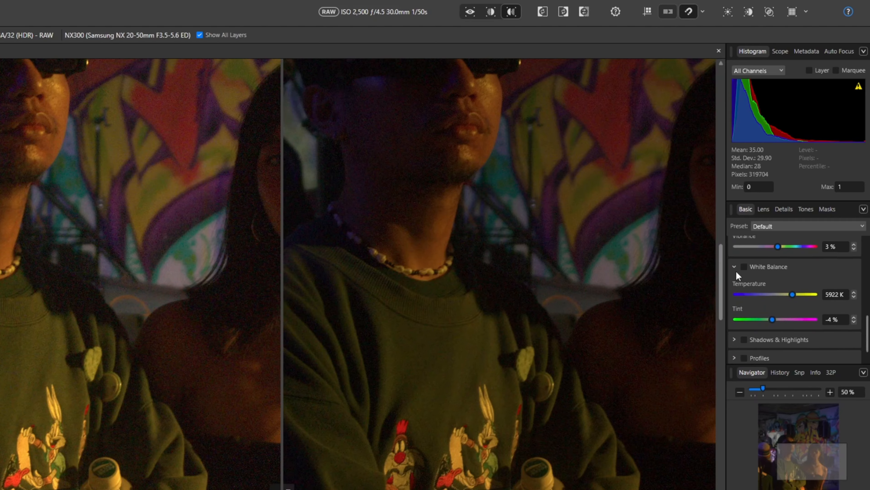
drag(308, 489, 388, 489)
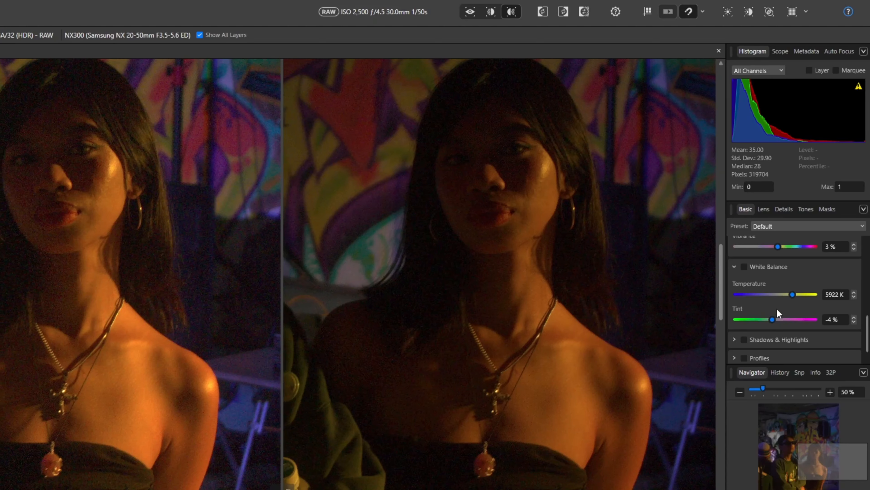
click(854, 297)
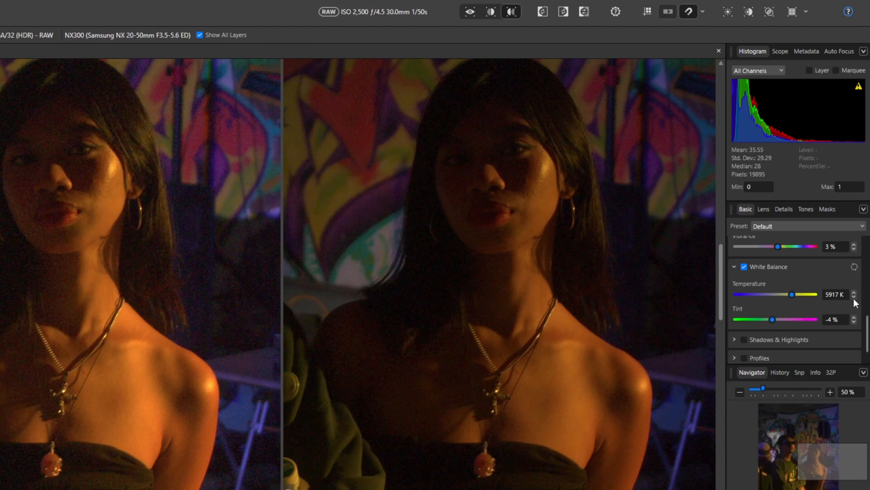
click(854, 297)
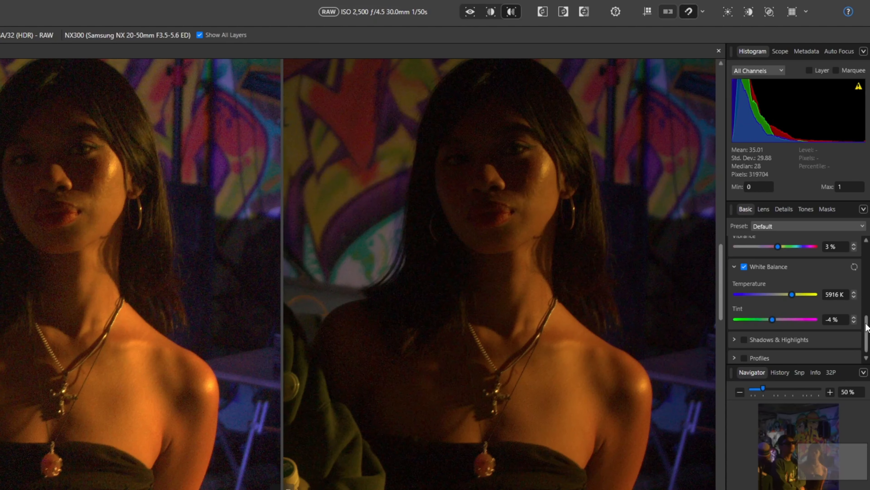
click(854, 297)
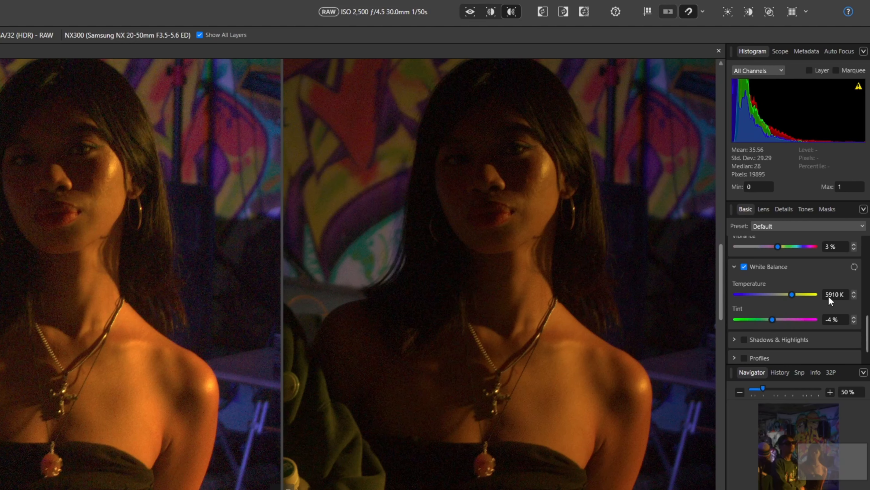
click(734, 267)
- Enable Shadows & Highlights with Shadows at 2%, and collapse the basic adjustment sections
click(735, 339)
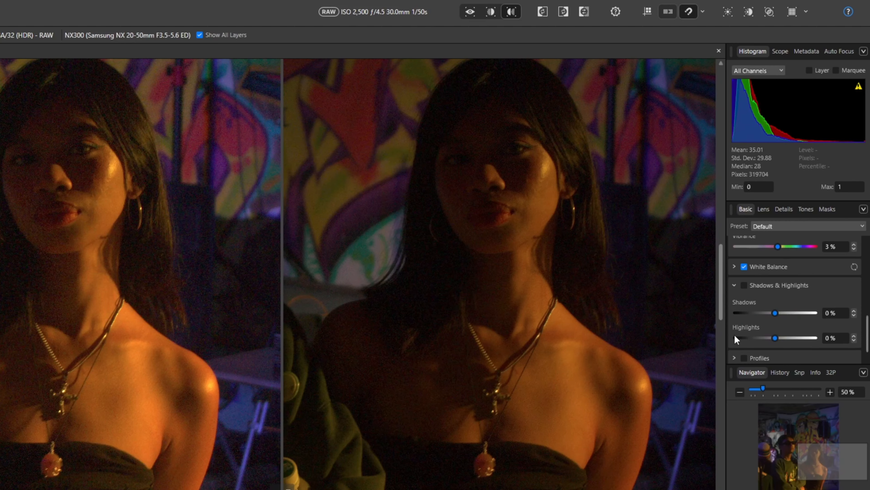
click(746, 285)
click(855, 311)
click(855, 311)
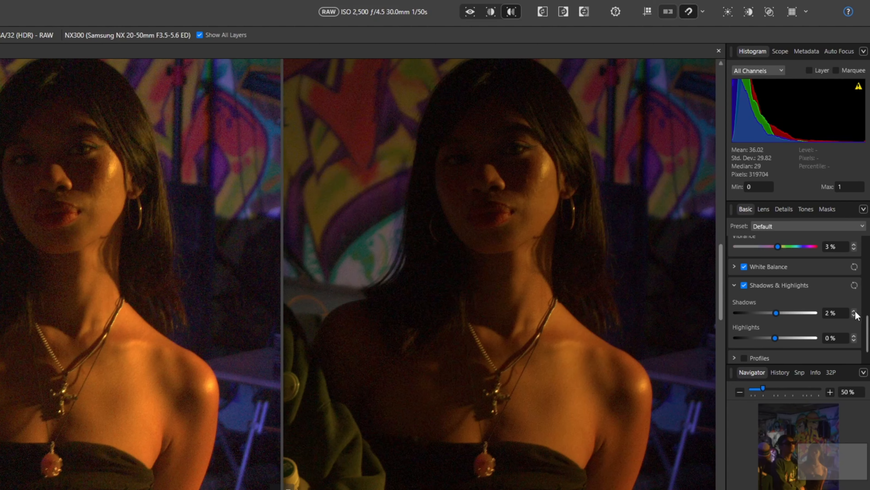
drag(868, 327, 869, 259)
click(735, 239)
click(735, 275)
click(735, 310)
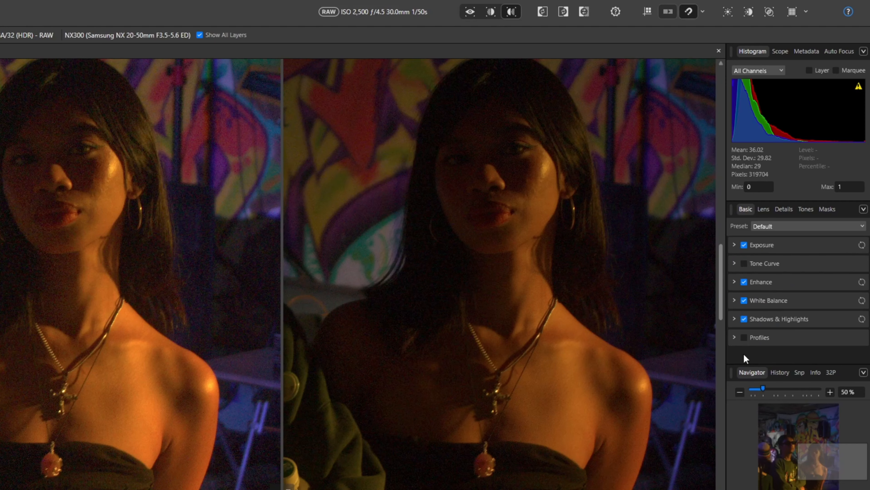
- Apply noise reduction with Luminance at 15% and Colors at 2%
click(784, 209)
click(740, 263)
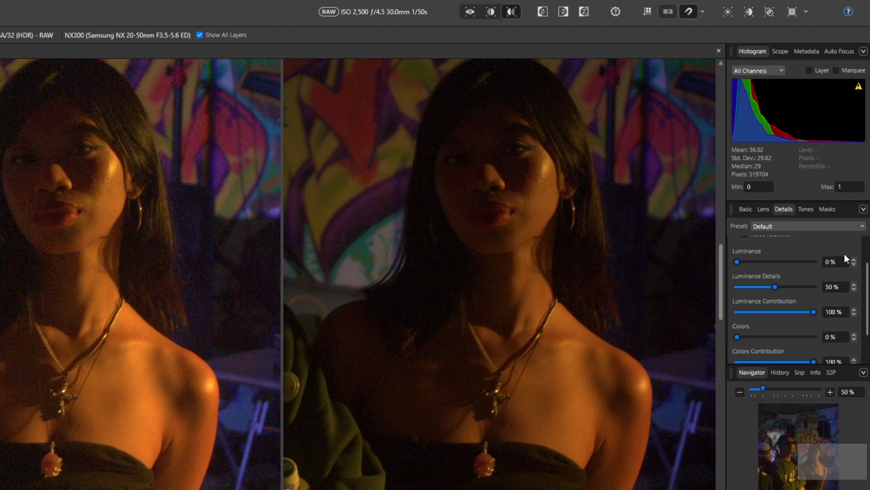
drag(853, 263, 856, 263)
drag(868, 303, 867, 314)
click(853, 314)
click(853, 314)
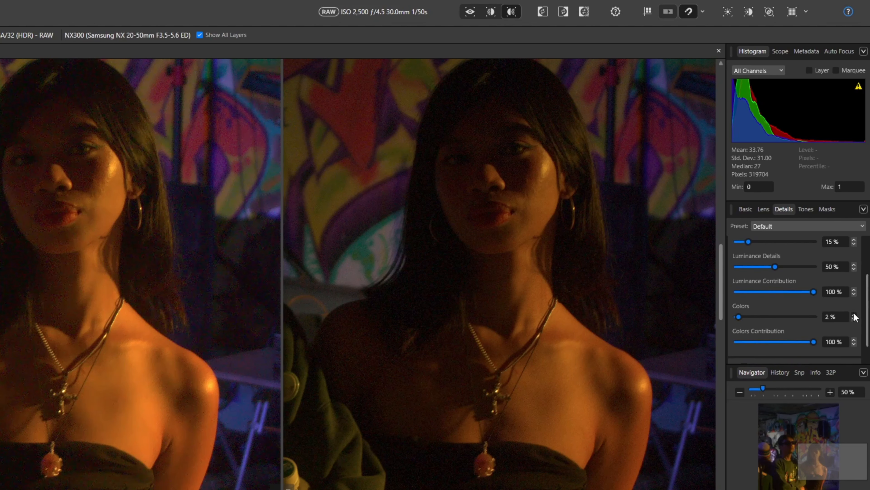
- Compare the noise on the man's side of the photo and raise the noise reduction Colors to 3%
scroll(358, 274, left, 5)
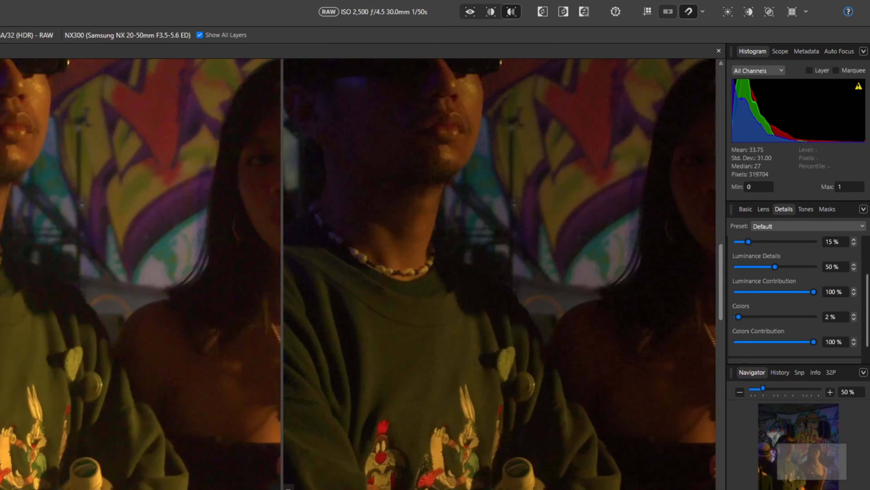
scroll(358, 274, right, 1)
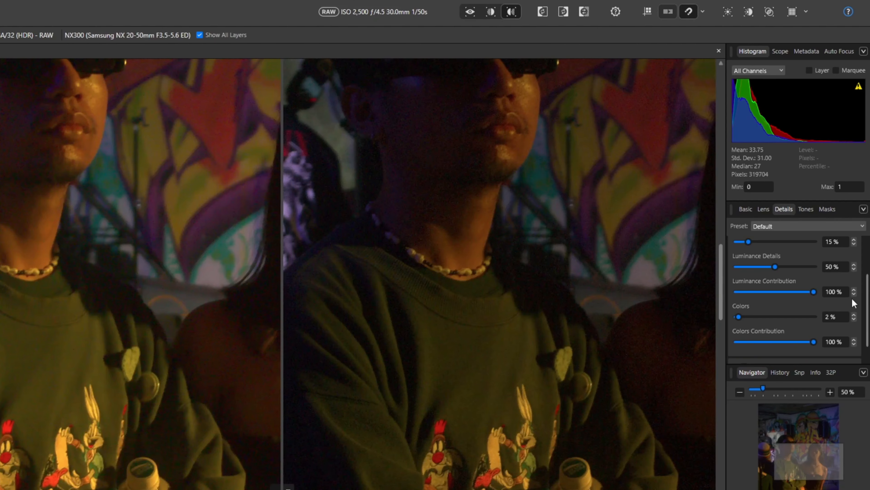
click(854, 315)
scroll(849, 261, up, 1)
click(853, 251)
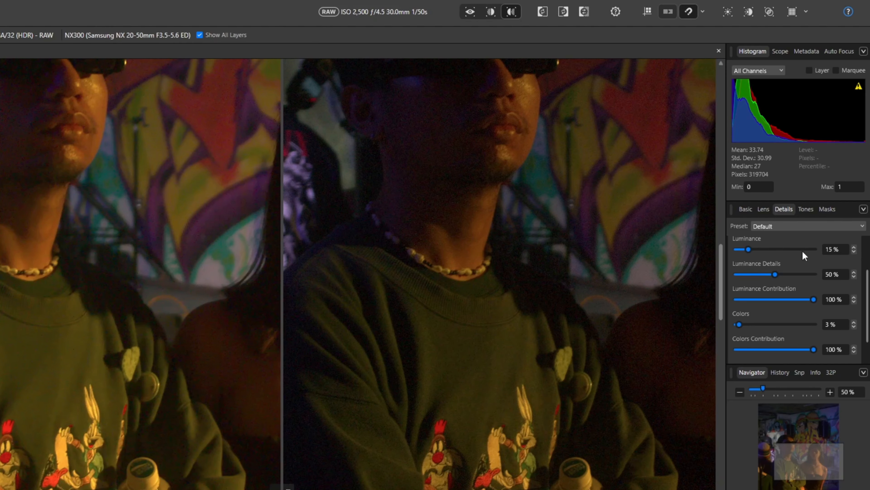
- Set the Enhance Texture to 5% to bring back fine detail
click(746, 209)
scroll(788, 275, down, 4)
click(855, 297)
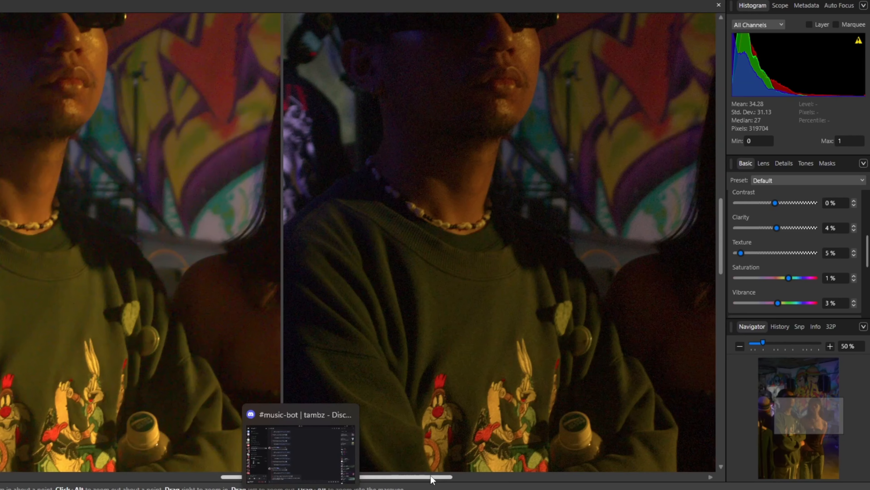
- Examine the before and after versions across the sweatshirt, arms and both people, up close and zoomed out
drag(431, 478, 411, 483)
scroll(369, 449, down, 10)
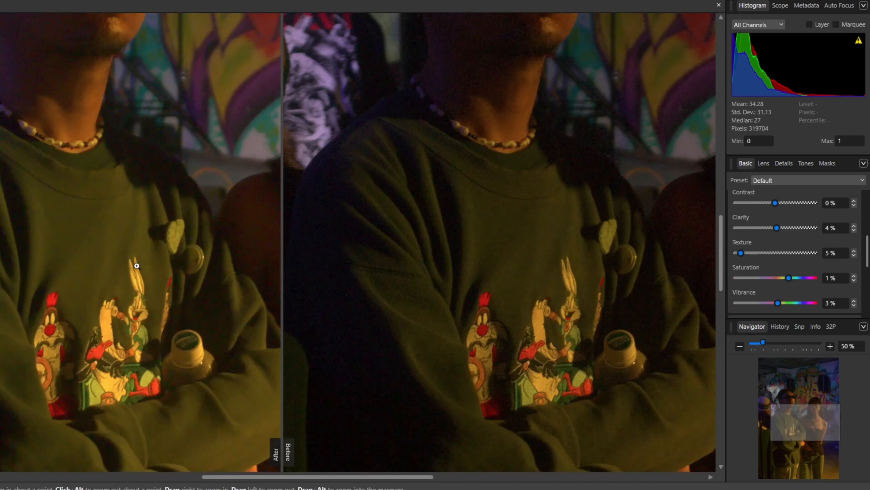
scroll(150, 257, up, 3)
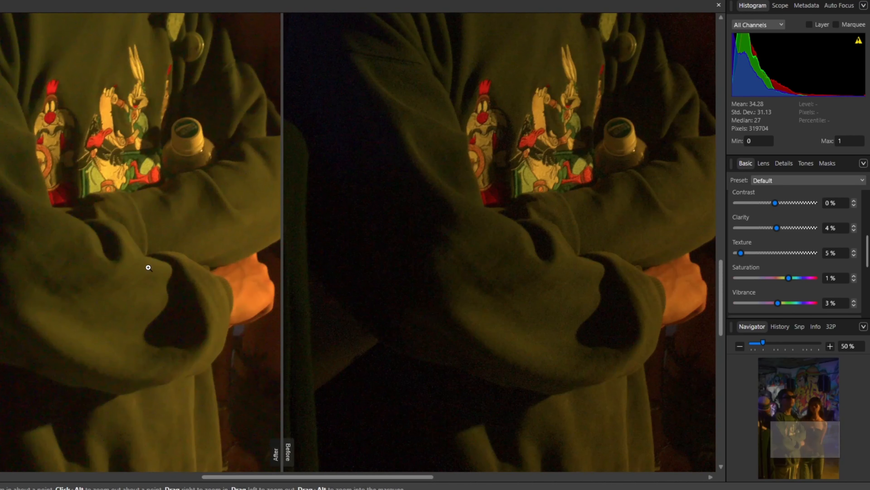
scroll(189, 217, down, 5)
scroll(189, 216, up, 3)
drag(342, 480, 399, 481)
scroll(154, 320, up, 3)
scroll(164, 322, up, 2)
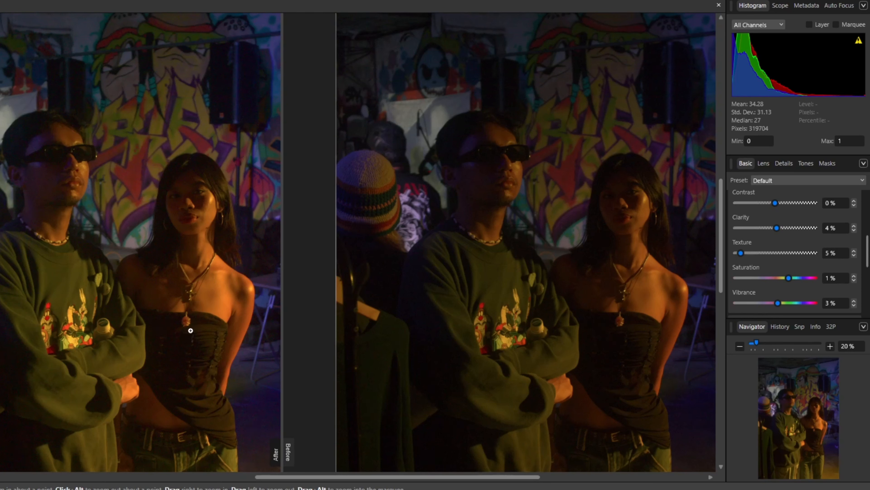
- Add an elliptical gradient mask covering the woman's face
click(833, 165)
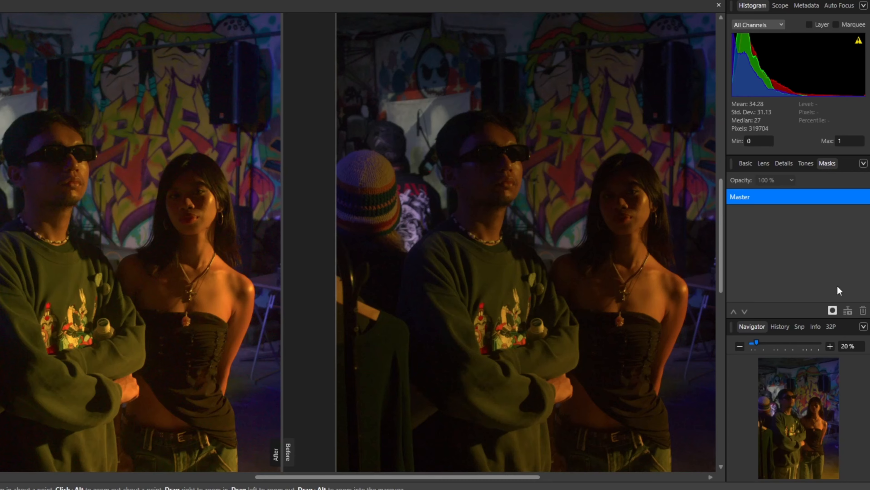
click(833, 310)
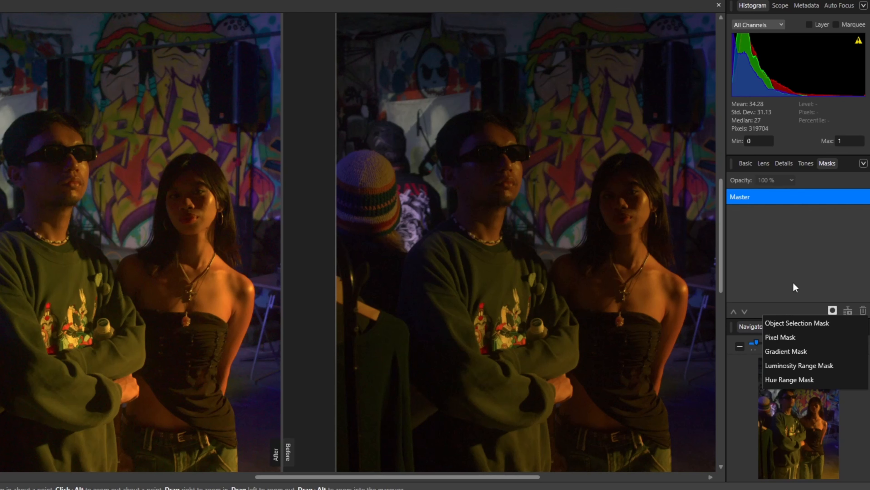
click(786, 351)
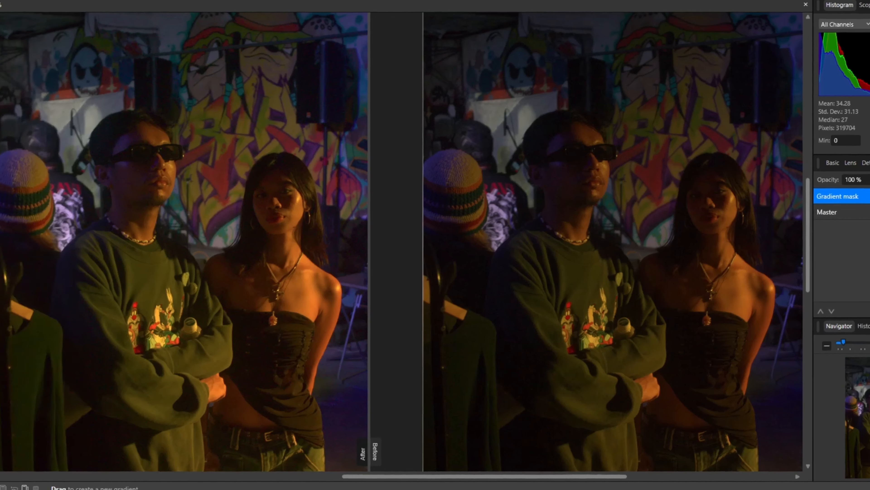
click(49, 14)
click(47, 16)
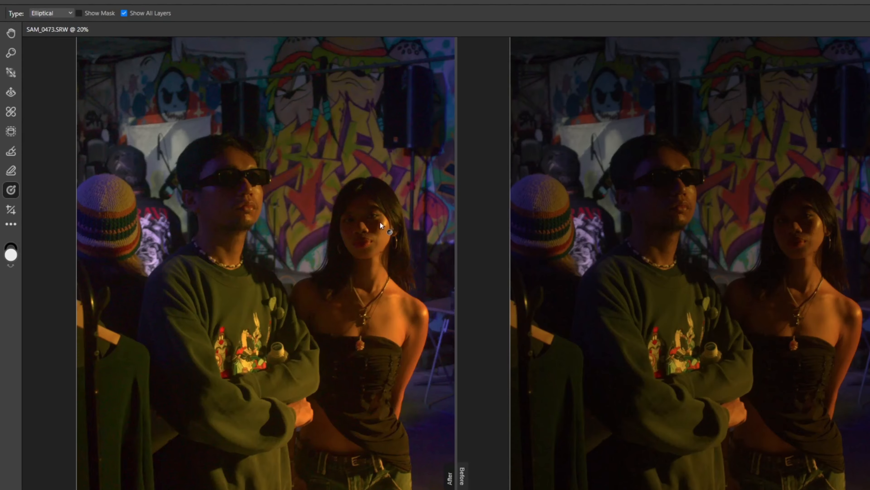
mouse_move(360, 220)
mouse_down()
mouse_move(415, 216)
mouse_move(362, 218)
mouse_up()
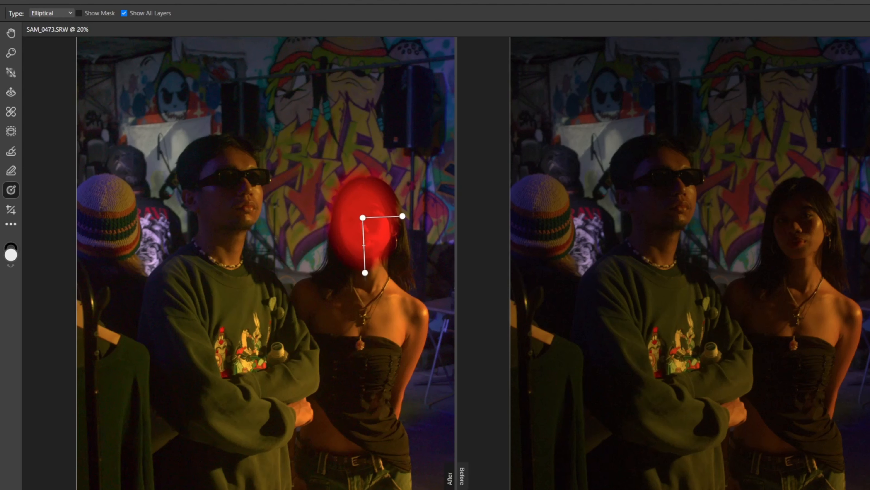
- Try darker and brighter exposures on the woman's face mask and set its Exposure to 0.5
click(854, 246)
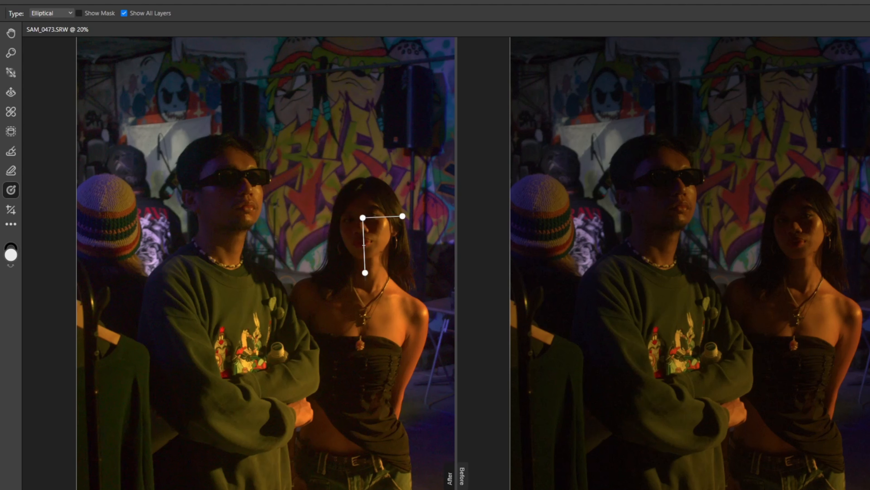
click(855, 246)
click(854, 246)
click(854, 245)
click(854, 246)
click(854, 246)
click(855, 242)
click(854, 242)
click(854, 241)
click(855, 242)
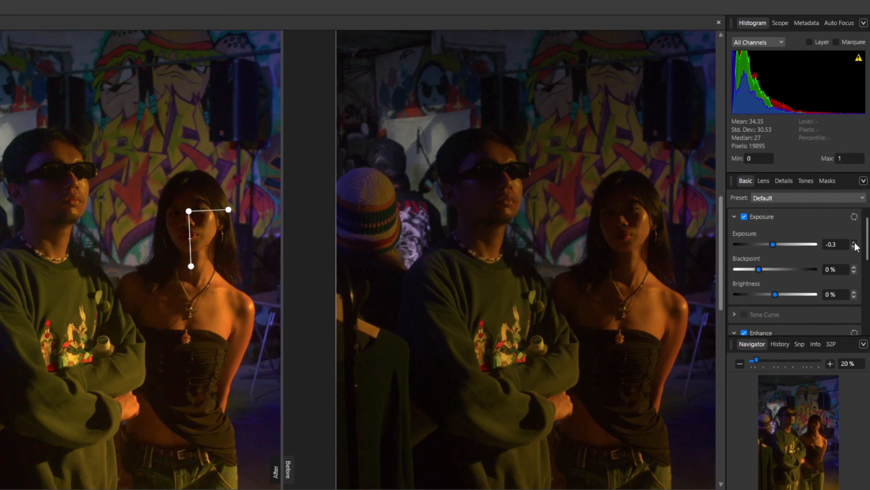
click(855, 241)
click(854, 242)
click(854, 242)
click(855, 241)
click(855, 242)
click(855, 241)
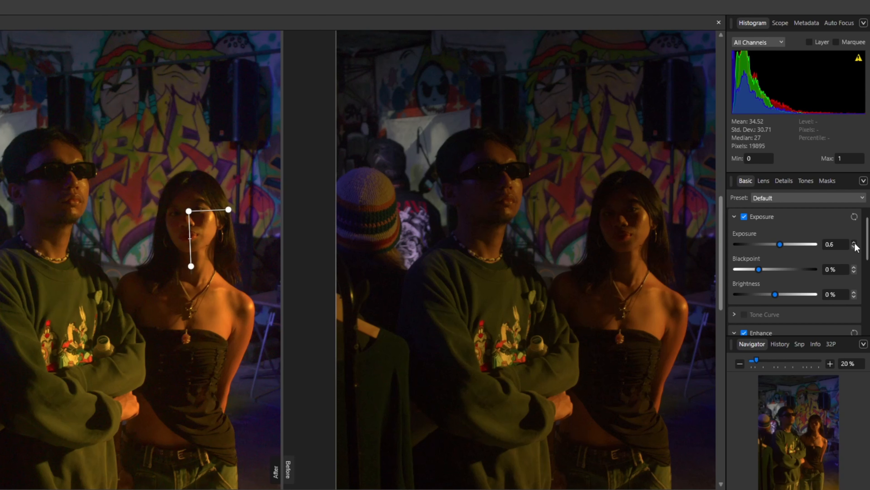
click(854, 242)
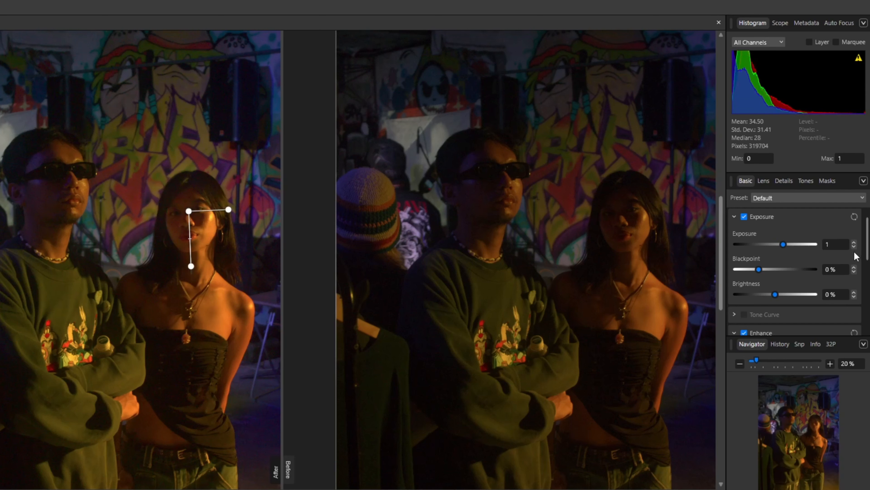
click(854, 247)
click(855, 247)
click(855, 247)
click(854, 247)
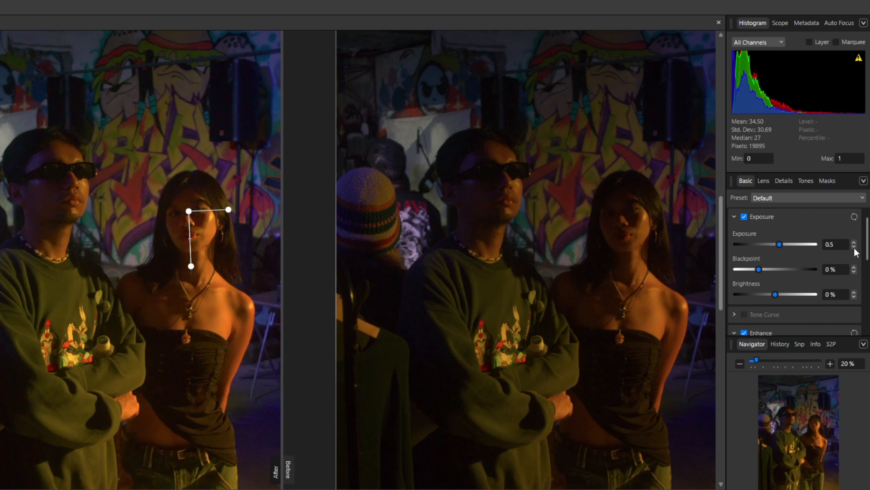
- Set the woman's face mask to Exposure 0.2 and Blackpoint -4%
click(854, 246)
scroll(867, 254, down, 1)
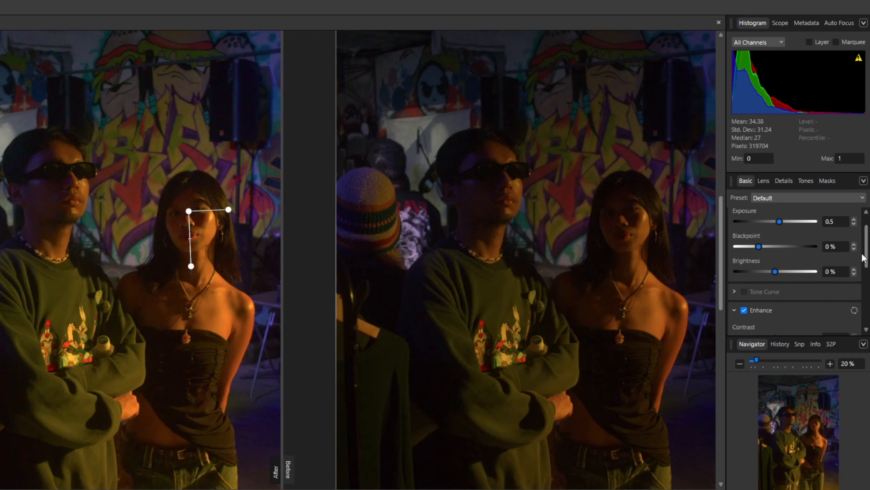
click(855, 224)
click(854, 249)
click(854, 249)
click(854, 249)
click(854, 249)
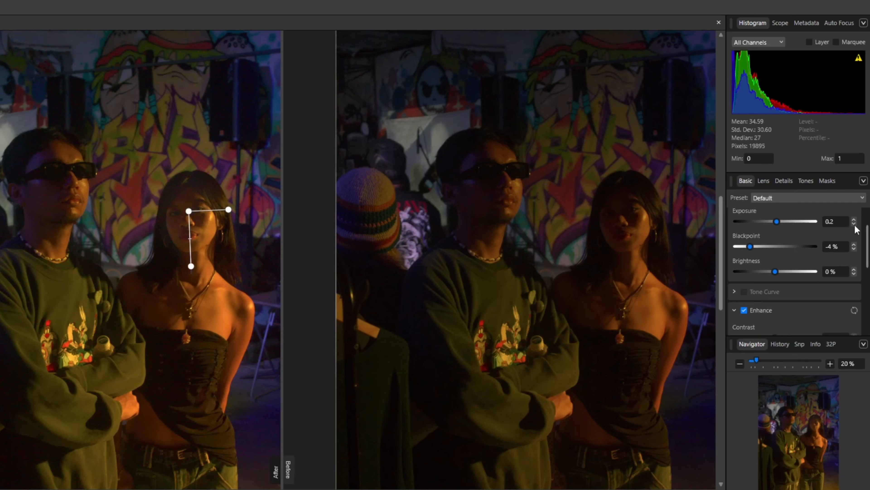
- Enable Shadows & Highlights on the face mask, try Shadows at 14% and settle on 8%
scroll(789, 265, down, 1)
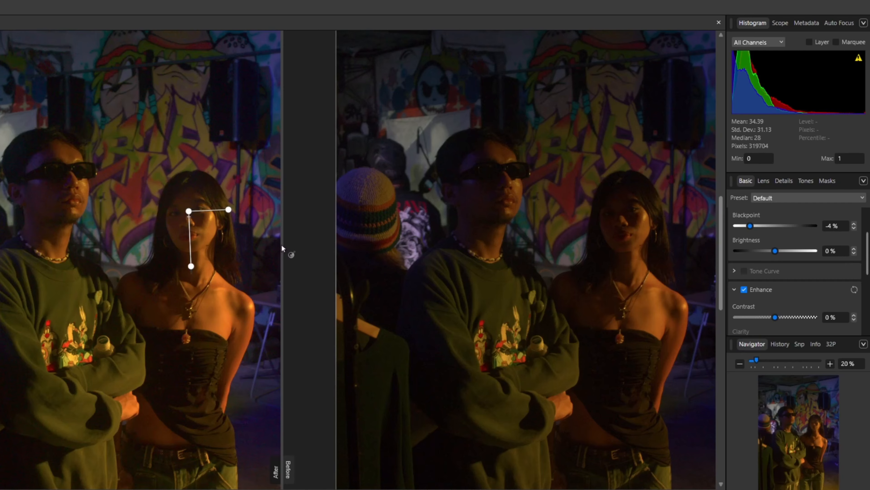
drag(867, 256, 867, 305)
click(734, 308)
scroll(823, 291, down, 3)
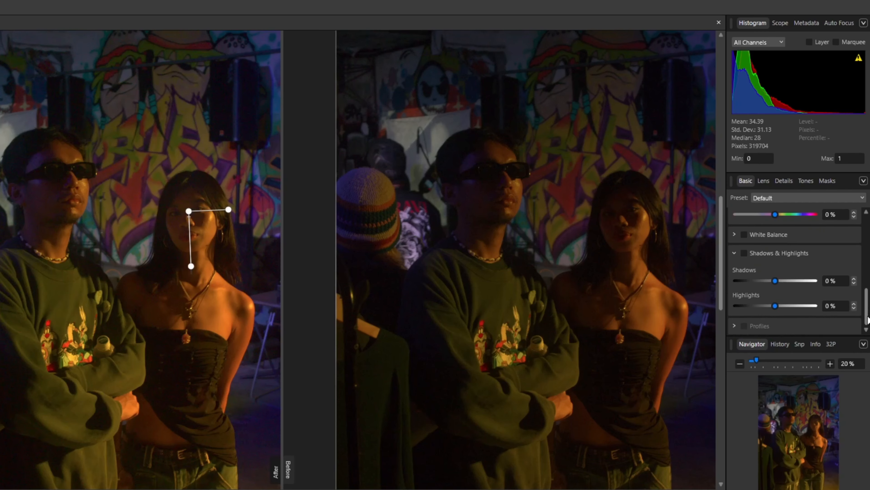
click(855, 278)
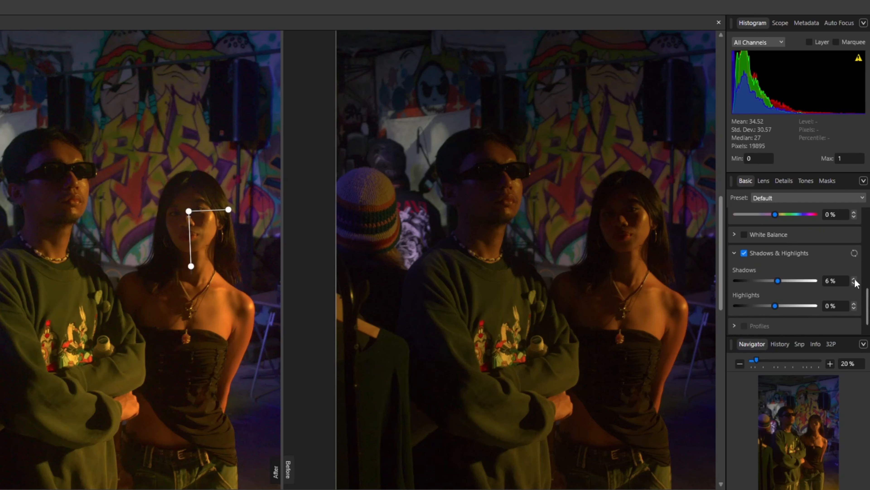
click(854, 278)
click(854, 279)
click(854, 279)
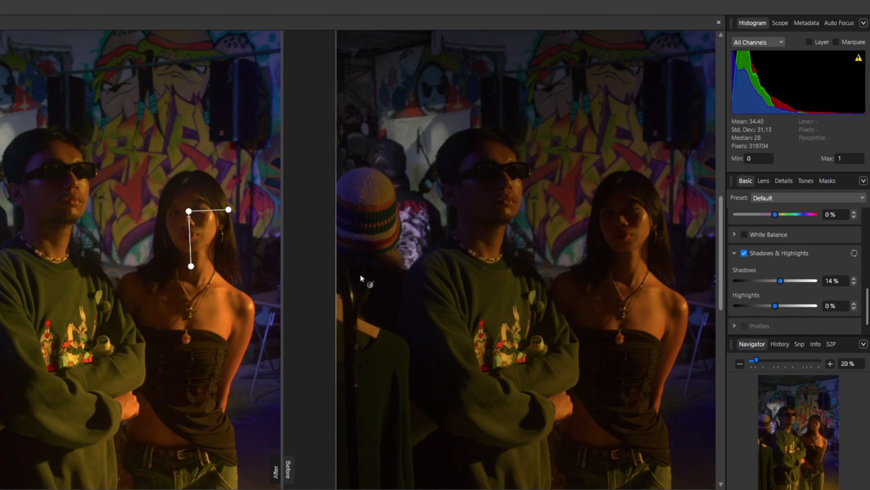
click(854, 284)
click(855, 285)
click(855, 285)
click(854, 284)
click(855, 284)
click(854, 284)
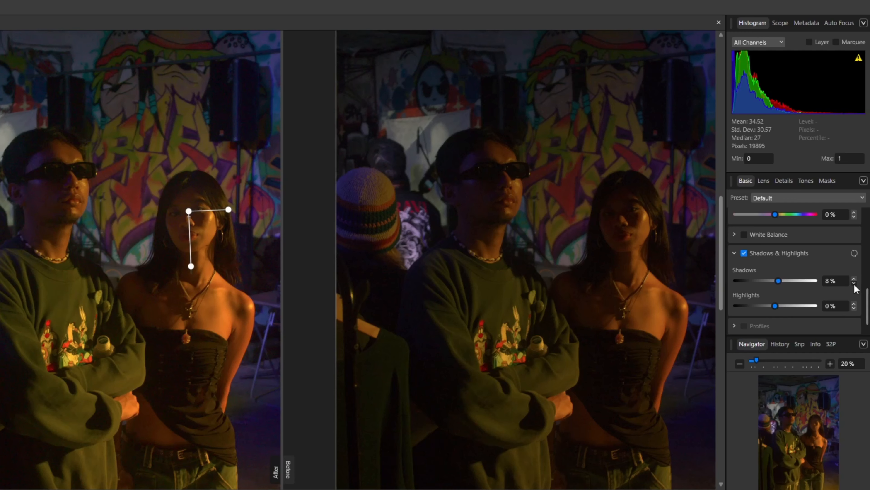
- Shift the elliptical gradient mask slightly across the woman's face and compare her face with the original up close
drag(190, 212, 188, 211)
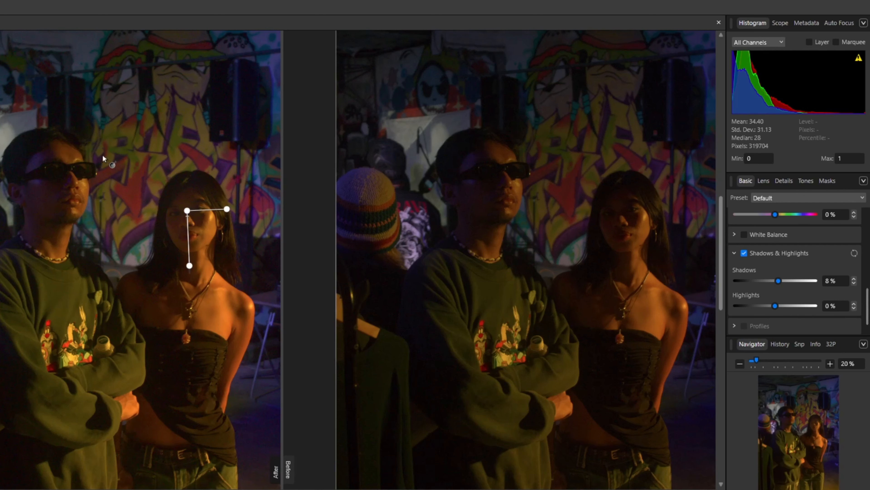
key(z)
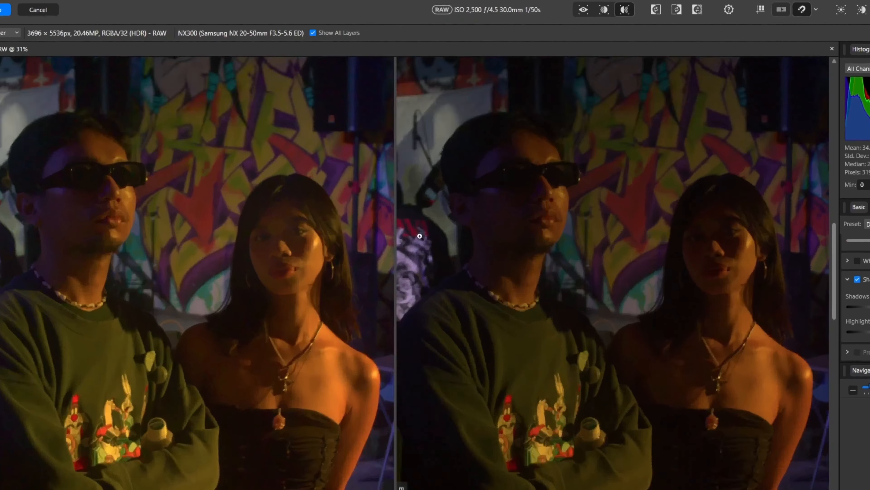
click(230, 244)
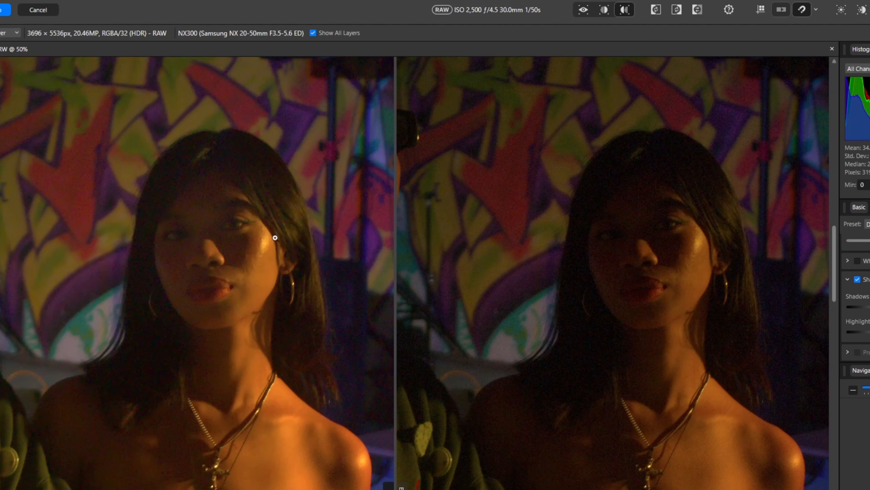
mouse_move(387, 489)
mouse_down()
mouse_move(365, 489)
mouse_move(378, 489)
mouse_up()
- Try Detail Refinement with a 33% radius on the woman's face mask
key(g)
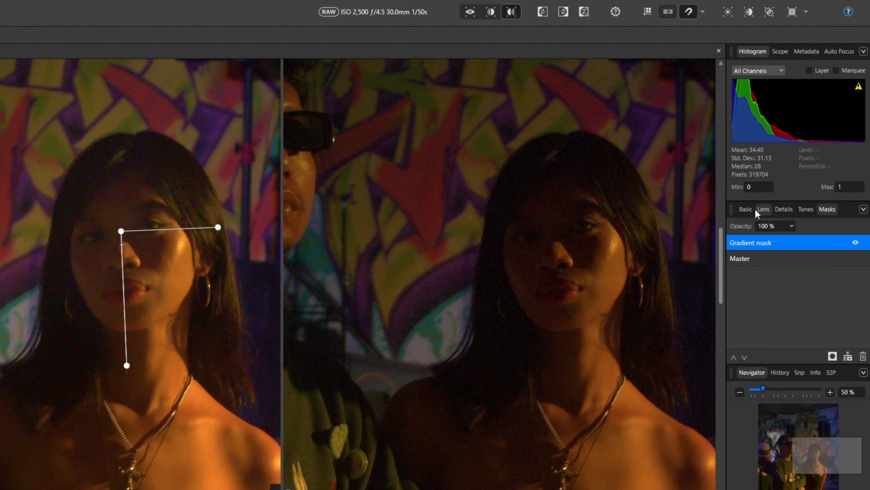
click(783, 210)
click(735, 244)
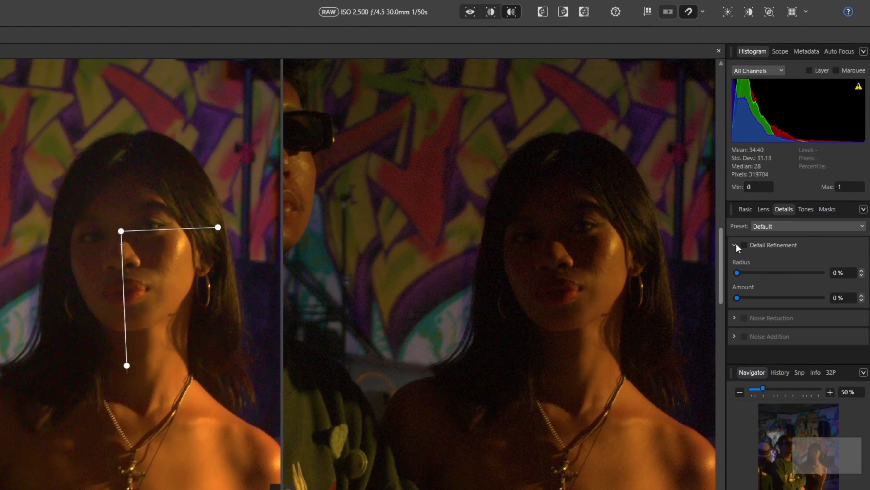
click(744, 245)
drag(738, 273, 765, 273)
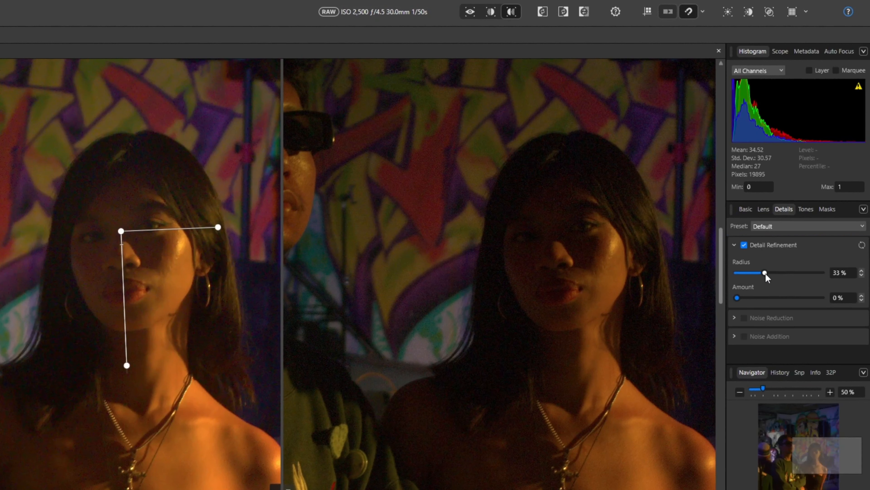
click(734, 245)
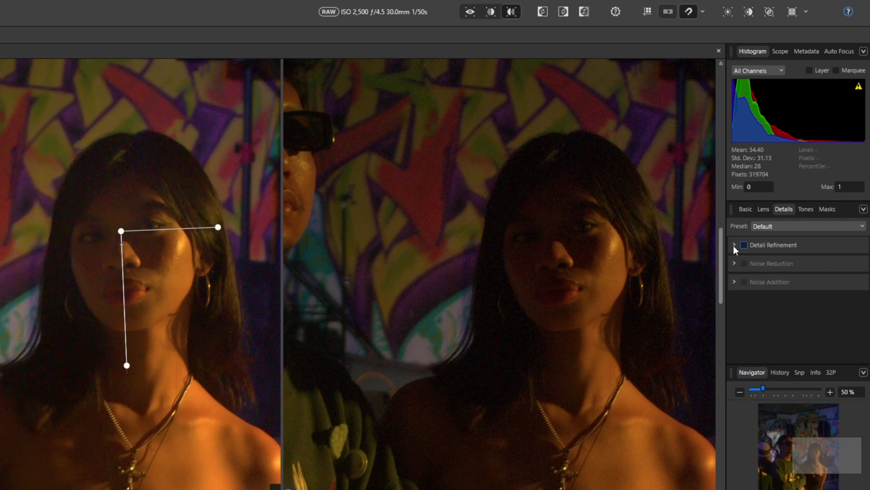
- Fine-tune the face mask to Exposure 0.1 and Brightness 2%
click(745, 209)
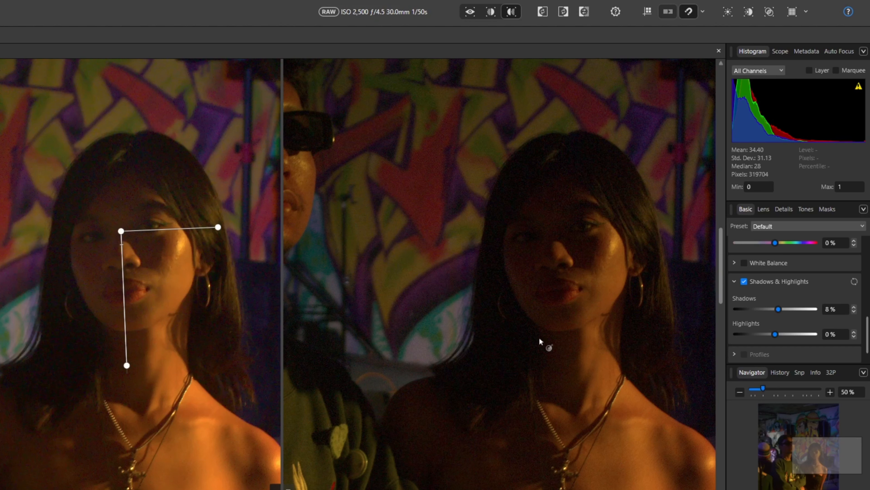
key(z)
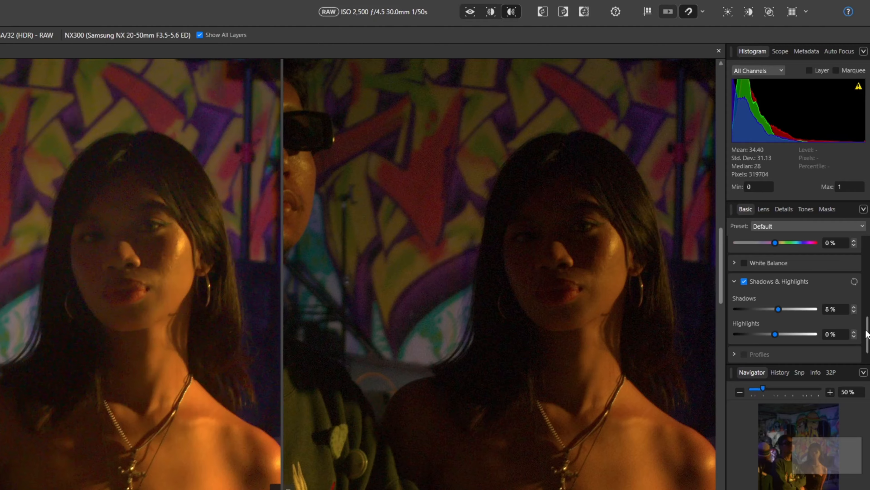
scroll(860, 329, up, 5)
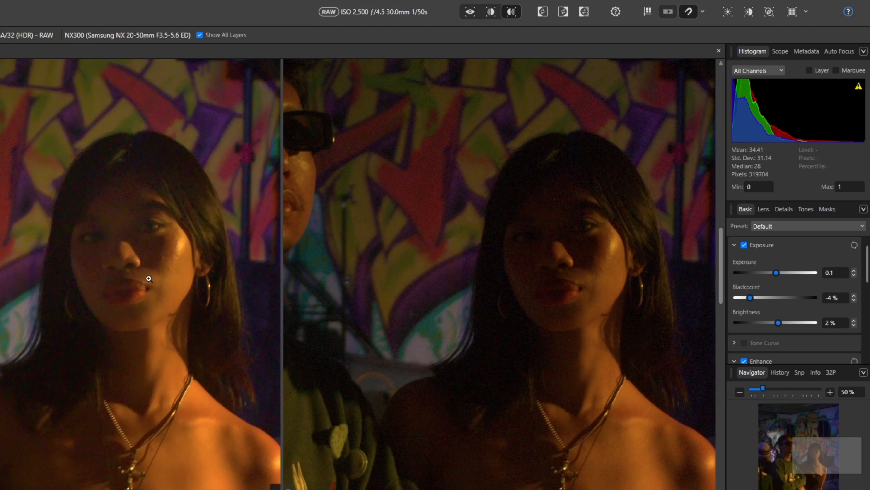
- Add a pixel mask and include the graffiti wall and surrounding background using object selection in Add mode
drag(189, 279, 117, 248)
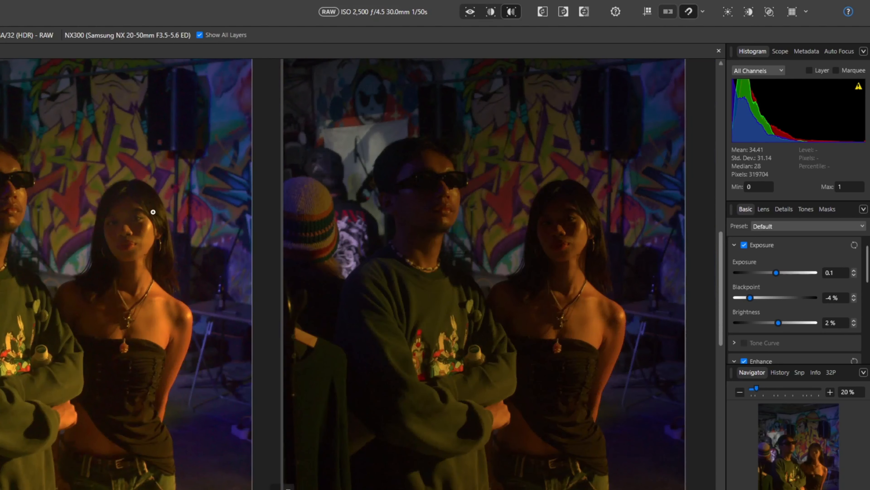
scroll(219, 397, left, 5)
scroll(220, 396, right, 3)
scroll(194, 301, up, 3)
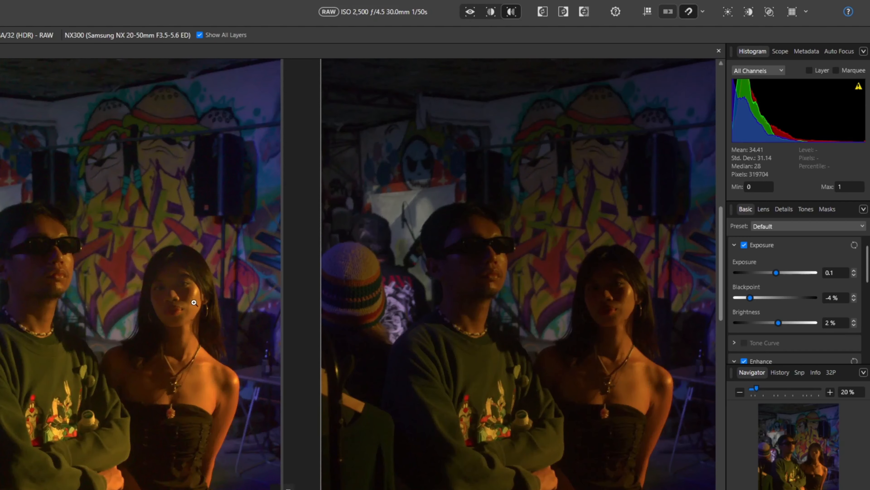
click(827, 210)
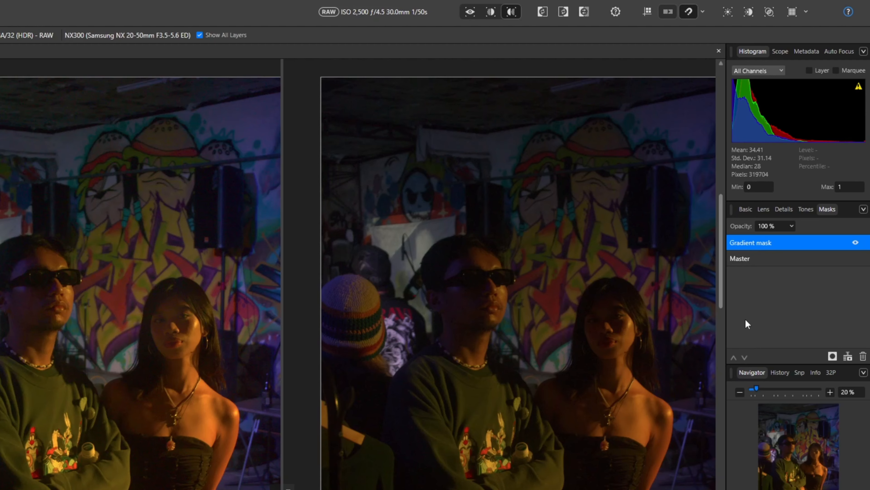
click(832, 356)
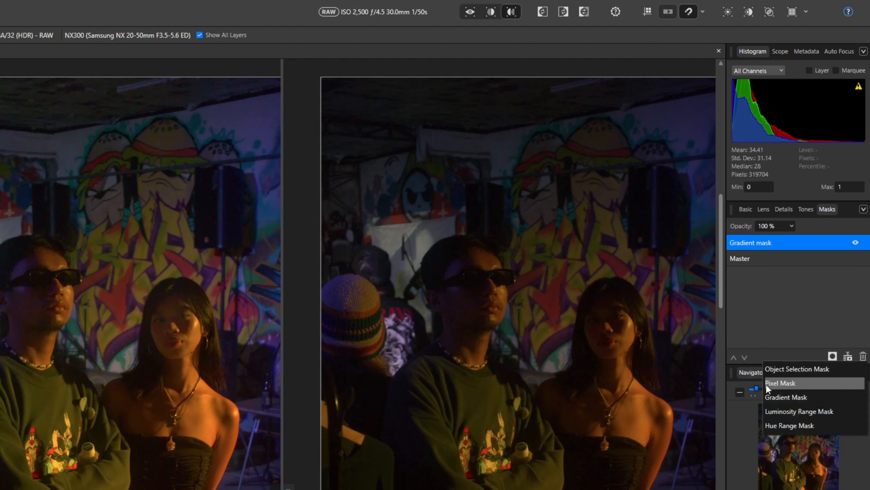
click(785, 383)
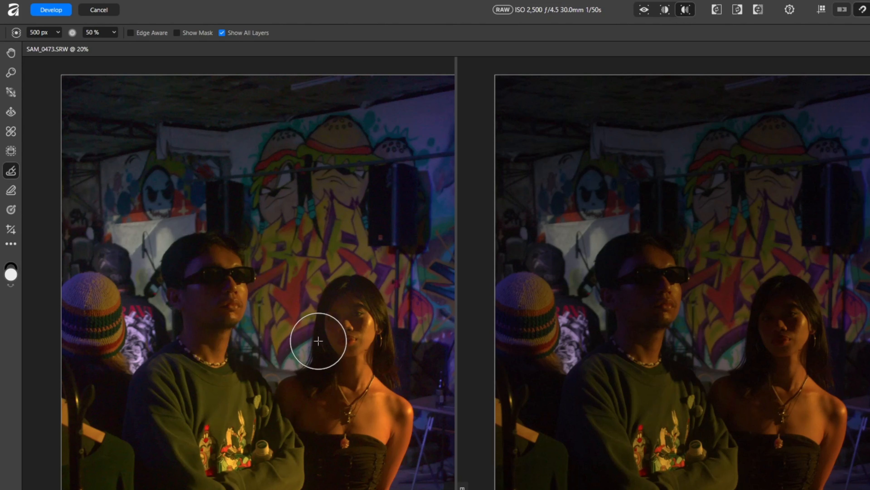
click(11, 152)
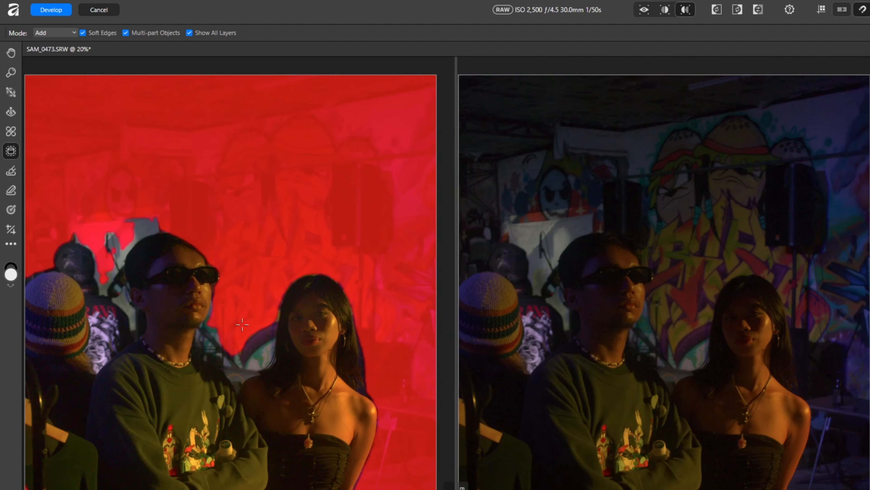
- Paint the figures behind, the beanie, the gap between the two people and the woman's arm edge into the mask with a 500 px brush
click(11, 171)
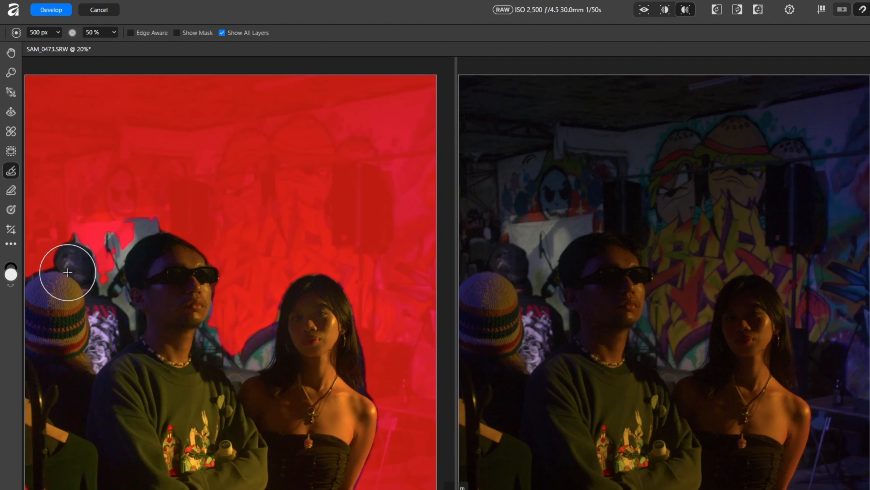
click(86, 240)
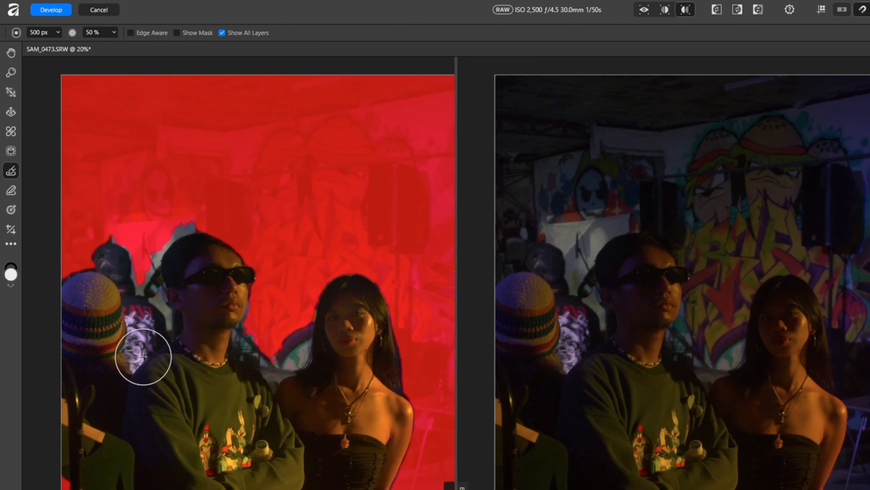
mouse_move(104, 237)
mouse_down()
mouse_move(59, 370)
mouse_move(102, 238)
mouse_move(45, 345)
mouse_move(81, 316)
mouse_move(130, 222)
mouse_move(142, 271)
mouse_move(151, 269)
mouse_move(143, 319)
mouse_move(160, 328)
mouse_move(96, 360)
mouse_move(115, 362)
mouse_move(154, 318)
mouse_move(150, 224)
mouse_move(205, 183)
mouse_move(176, 198)
mouse_up()
mouse_move(272, 329)
mouse_down()
mouse_move(248, 327)
mouse_move(263, 267)
mouse_move(242, 296)
mouse_move(259, 279)
mouse_move(254, 348)
mouse_move(250, 321)
mouse_move(275, 362)
mouse_move(301, 290)
mouse_move(300, 304)
mouse_move(346, 236)
mouse_move(392, 281)
mouse_move(391, 251)
mouse_move(404, 369)
mouse_move(422, 396)
mouse_move(415, 434)
mouse_up()
scroll(427, 400, down, 4)
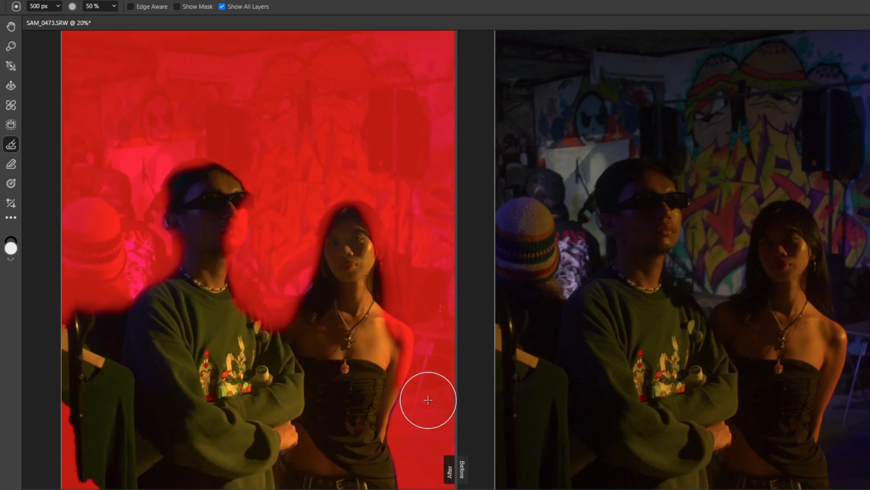
mouse_move(412, 340)
mouse_down()
mouse_move(387, 364)
mouse_move(406, 377)
mouse_up()
- Examine the mask coverage around both people from their heads down to their trousers
scroll(406, 363, down, 3)
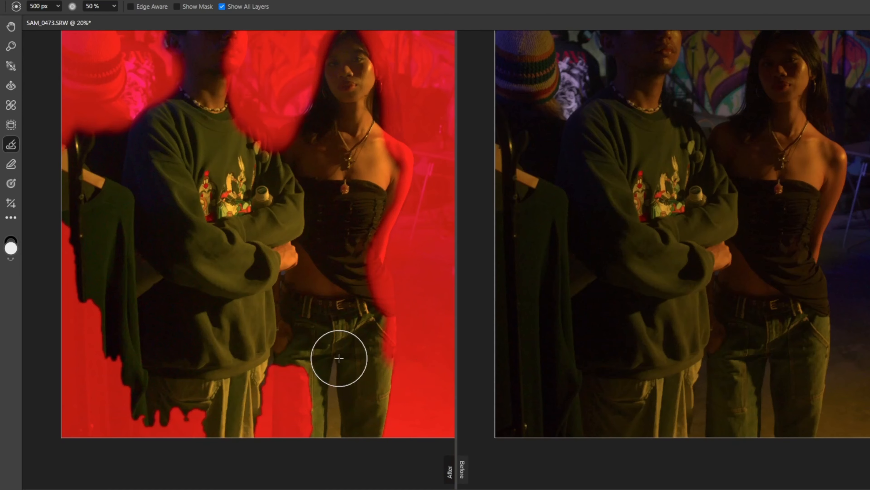
scroll(276, 360, up, 5)
scroll(231, 331, down, 3)
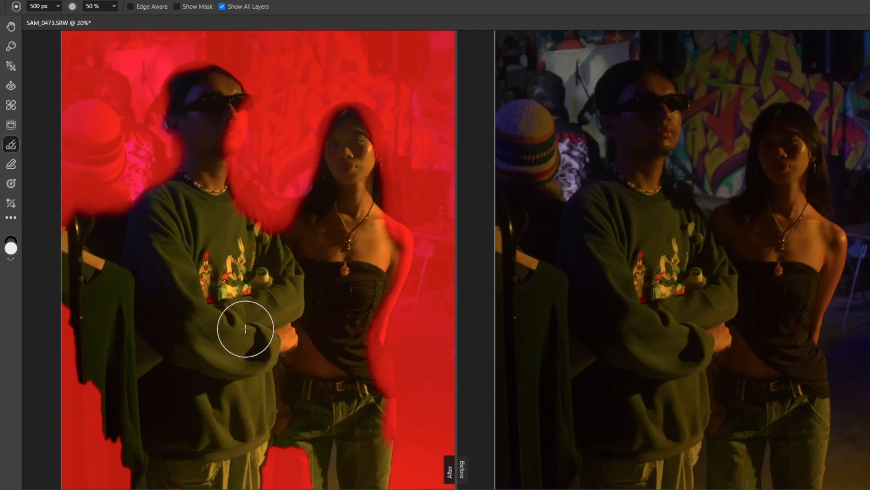
scroll(243, 326, up, 2)
scroll(393, 334, down, 1)
scroll(308, 377, down, 3)
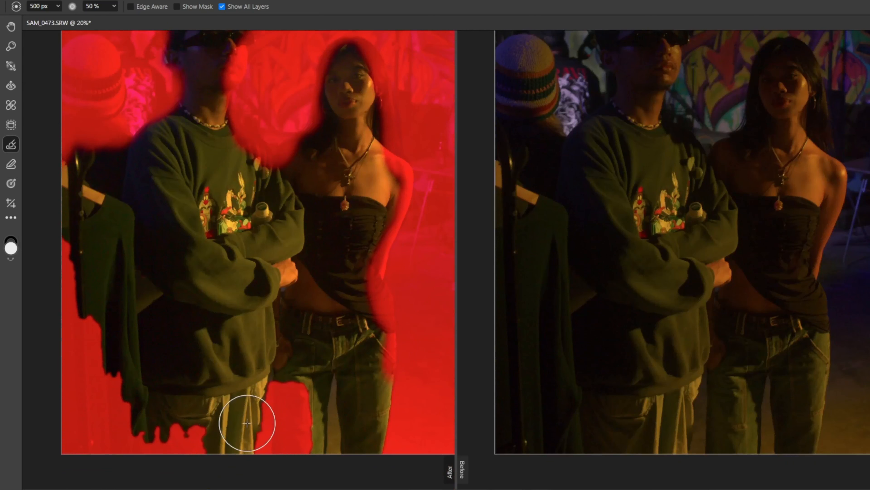
scroll(239, 233, up, 3)
scroll(267, 254, down, 2)
scroll(257, 266, down, 2)
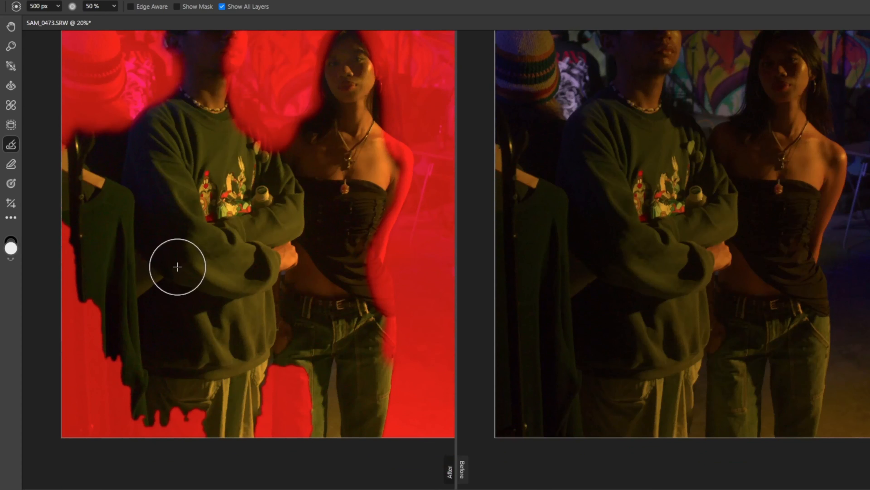
- Erase the background mask from the hanging garment, both people's trousers and their facing shoulders with the 500 px Mask Erase Tool
key(e)
mouse_move(70, 229)
mouse_down()
mouse_move(54, 317)
mouse_move(97, 302)
mouse_move(141, 346)
mouse_move(132, 404)
mouse_move(157, 451)
mouse_move(235, 389)
mouse_move(283, 372)
mouse_move(245, 401)
mouse_up()
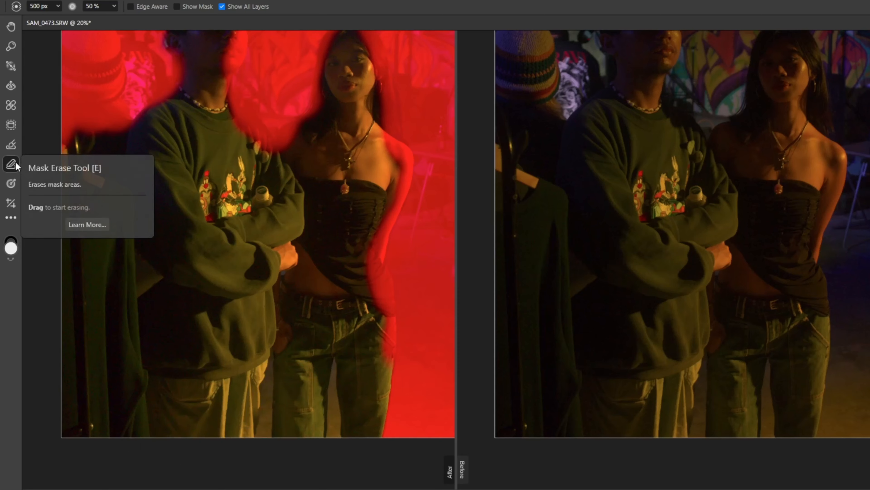
scroll(348, 329, up, 2)
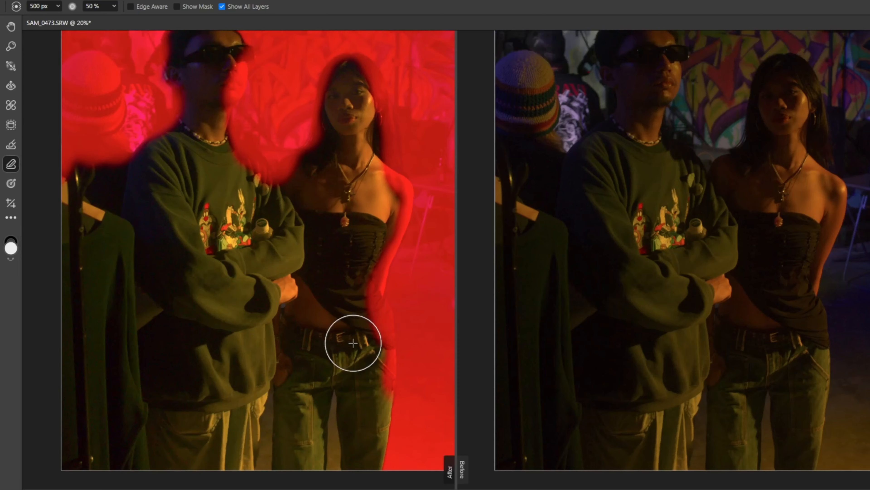
scroll(355, 353, up, 2)
scroll(382, 359, up, 4)
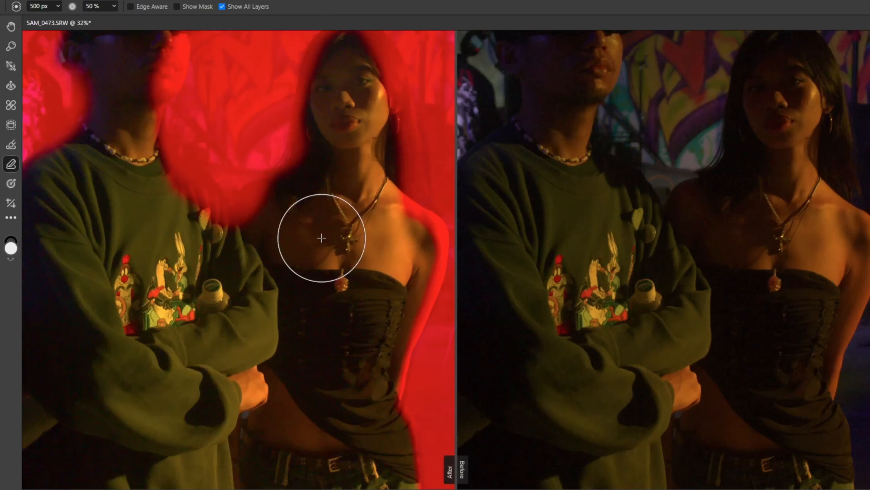
mouse_move(267, 250)
mouse_down()
mouse_move(285, 216)
mouse_move(278, 200)
mouse_move(196, 248)
mouse_move(173, 195)
mouse_move(159, 187)
mouse_move(187, 206)
mouse_move(144, 178)
mouse_up()
- Erase the mask from the man's hair, lower face and neck with the 500 px Mask Erase Tool
scroll(153, 189, up, 1)
scroll(152, 189, up, 5)
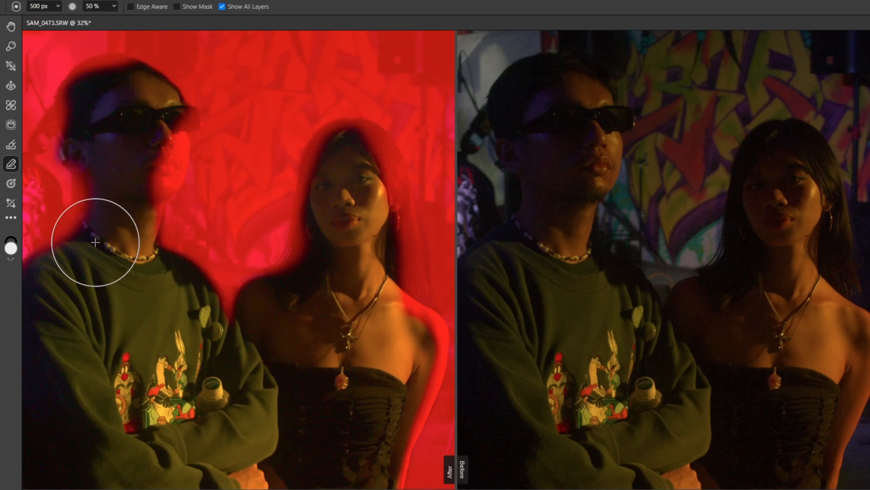
mouse_move(122, 142)
mouse_down()
mouse_move(141, 137)
mouse_move(140, 158)
mouse_move(152, 150)
mouse_move(145, 169)
mouse_move(155, 143)
mouse_move(124, 97)
mouse_move(95, 98)
mouse_move(116, 89)
mouse_move(144, 107)
mouse_move(114, 148)
mouse_up()
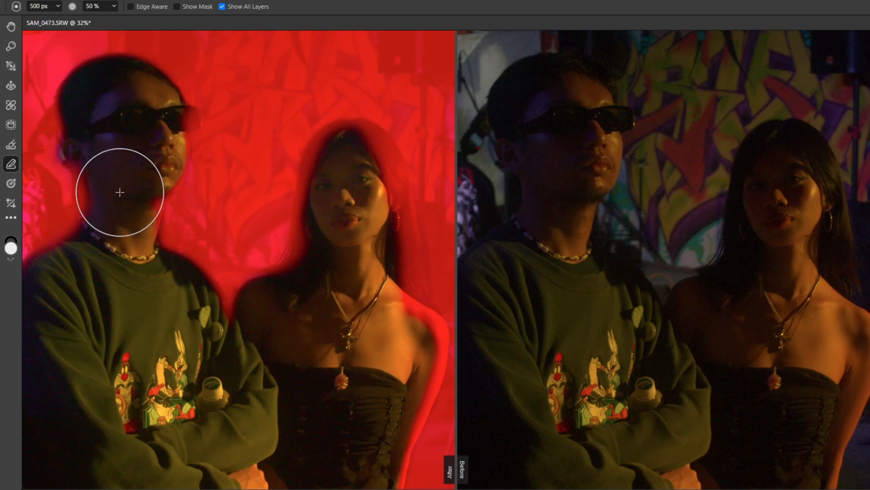
- Erase the mask from the woman's outer shoulder and arm, her hair and the sides of her face
scroll(245, 321, down, 3)
scroll(206, 302, up, 2)
scroll(203, 301, up, 2)
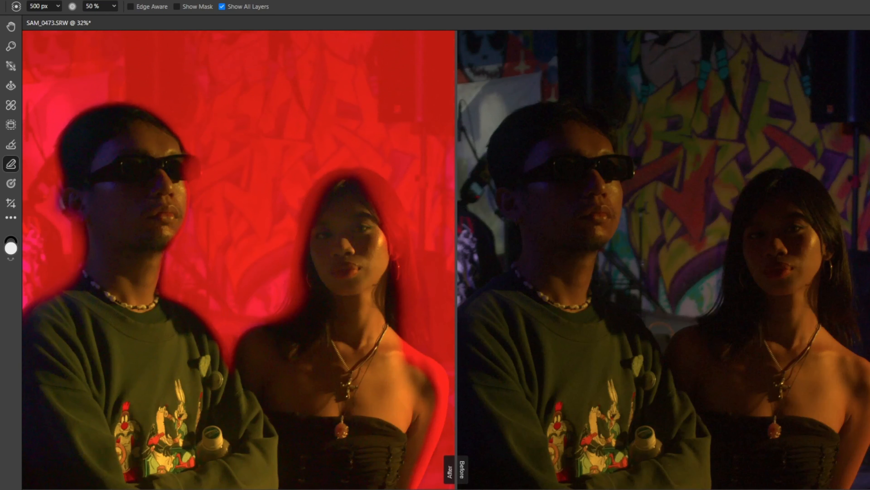
scroll(450, 466, right, 2)
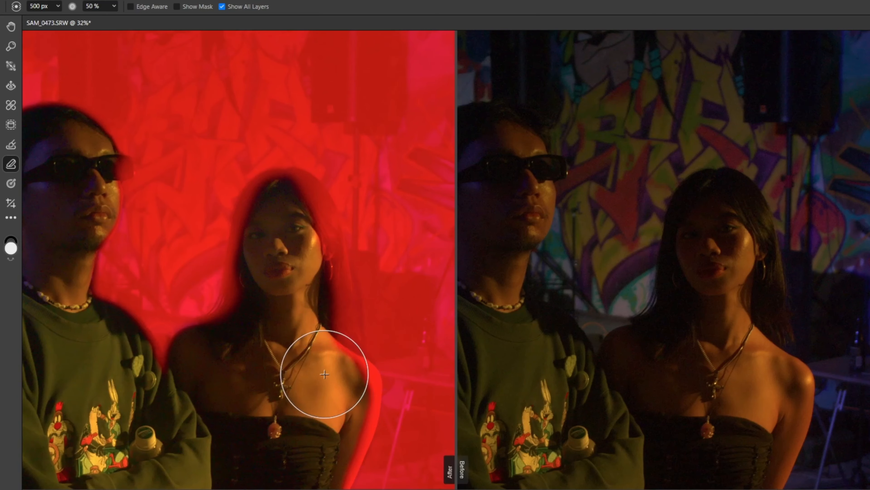
scroll(311, 399, down, 4)
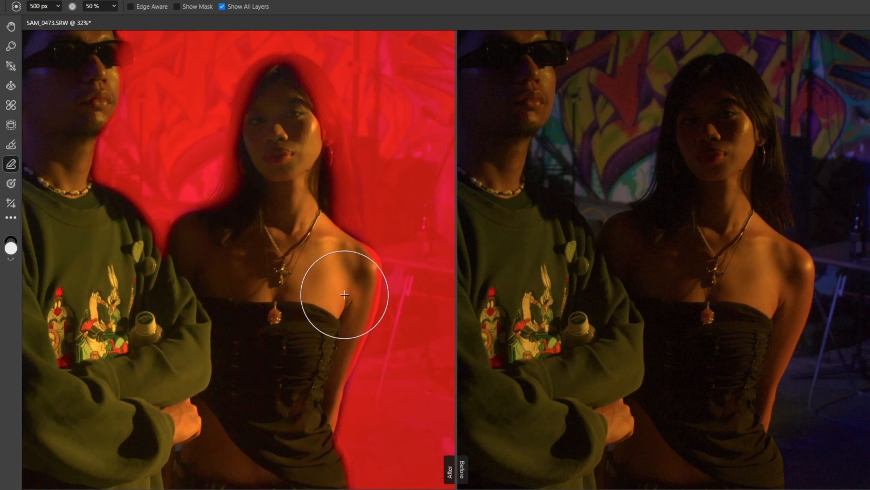
scroll(339, 288, up, 1)
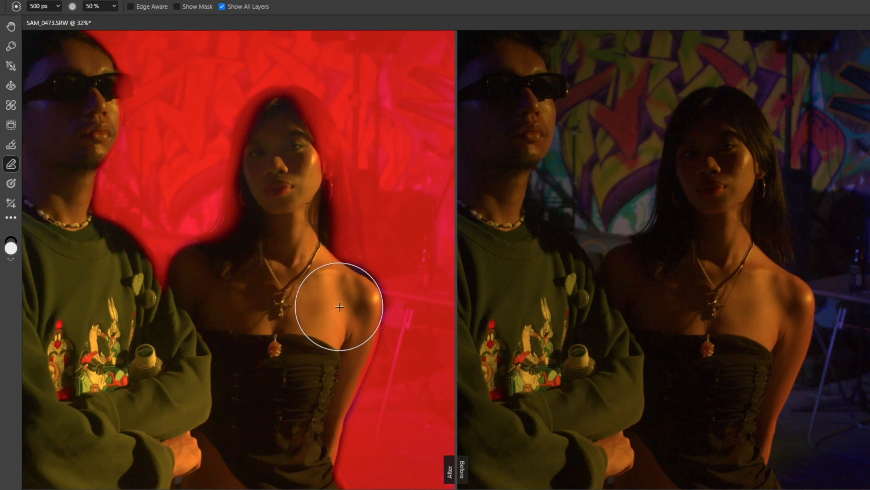
scroll(343, 291, up, 3)
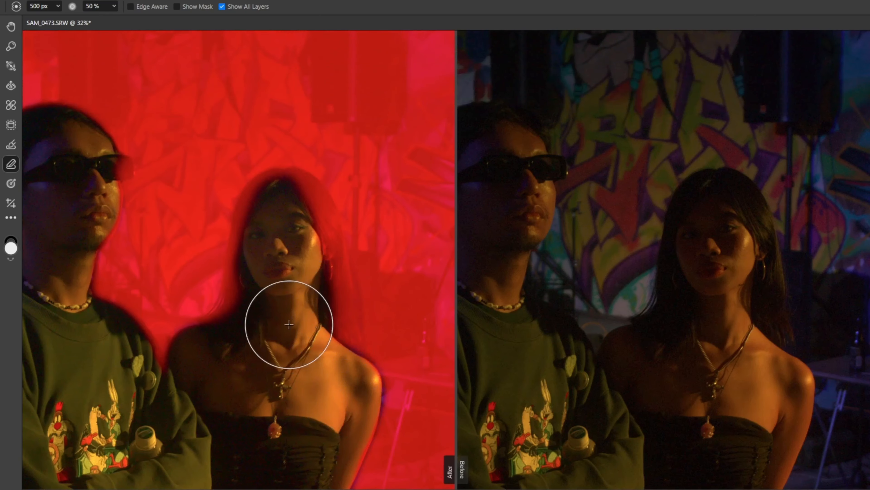
mouse_move(280, 221)
mouse_down()
mouse_move(293, 203)
mouse_move(273, 210)
mouse_move(284, 205)
mouse_move(303, 238)
mouse_move(297, 210)
mouse_move(278, 212)
mouse_move(249, 328)
mouse_move(211, 364)
mouse_move(214, 380)
mouse_move(299, 249)
mouse_move(325, 352)
mouse_move(303, 280)
mouse_move(280, 284)
mouse_move(273, 244)
mouse_move(257, 311)
mouse_up()
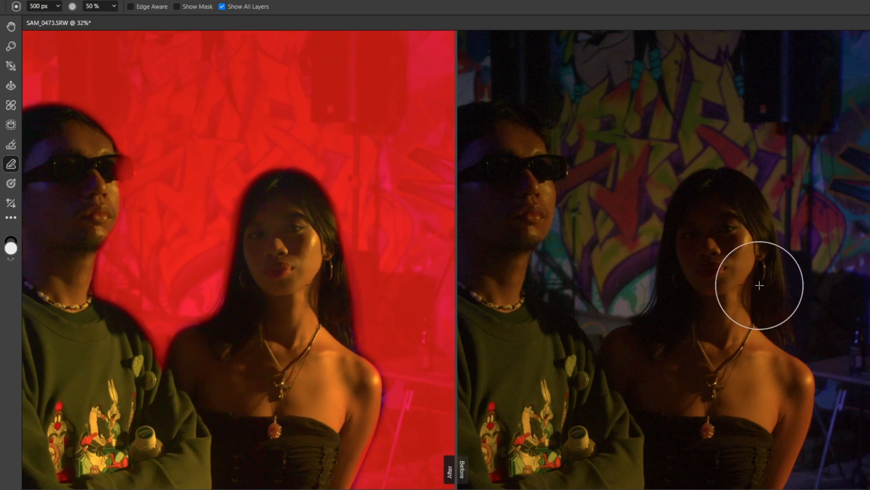
- Erase the mask from the outer end of the man's sunglasses and his cheek edge with a 48.7 px brush
mouse_move(663, 489)
mouse_down()
mouse_move(687, 489)
mouse_move(639, 489)
mouse_up()
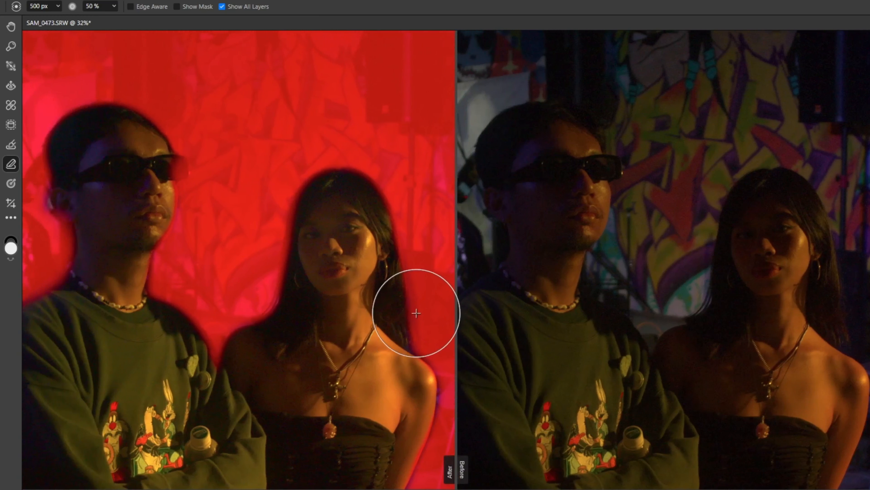
scroll(319, 240, up, 5)
scroll(240, 230, down, 3)
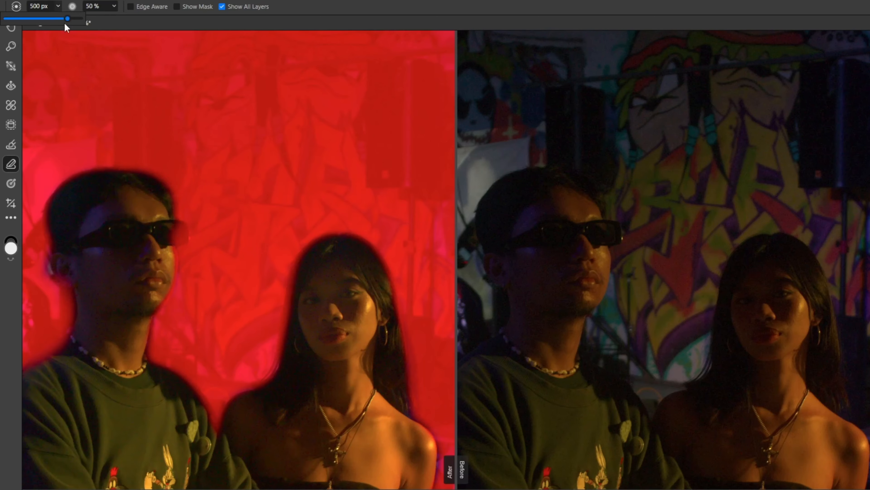
key(z)
click(163, 232)
key(b)
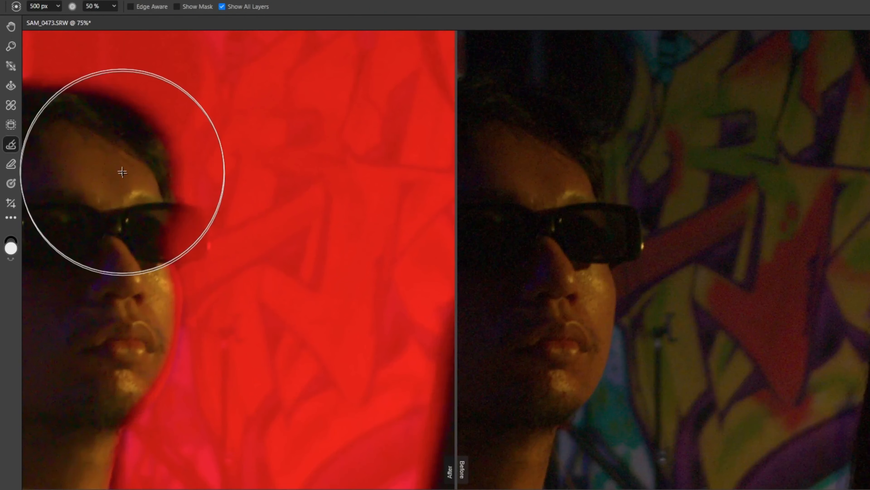
click(55, 18)
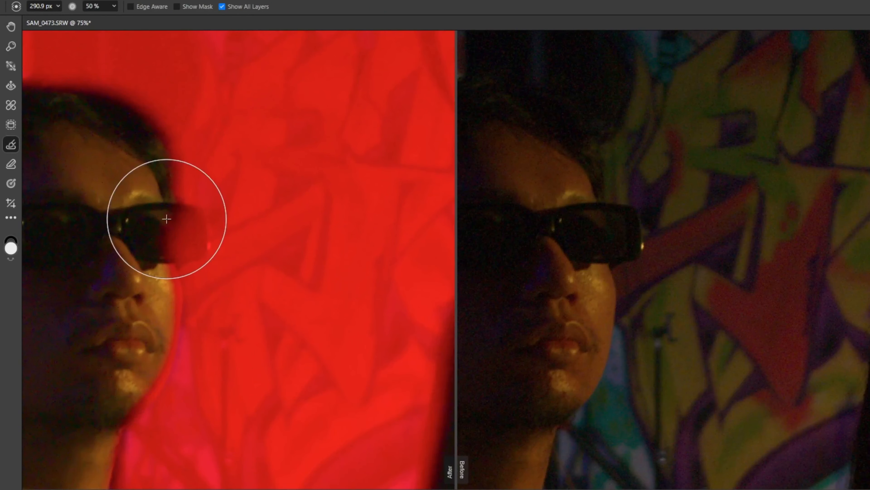
drag(164, 215, 153, 230)
key(e)
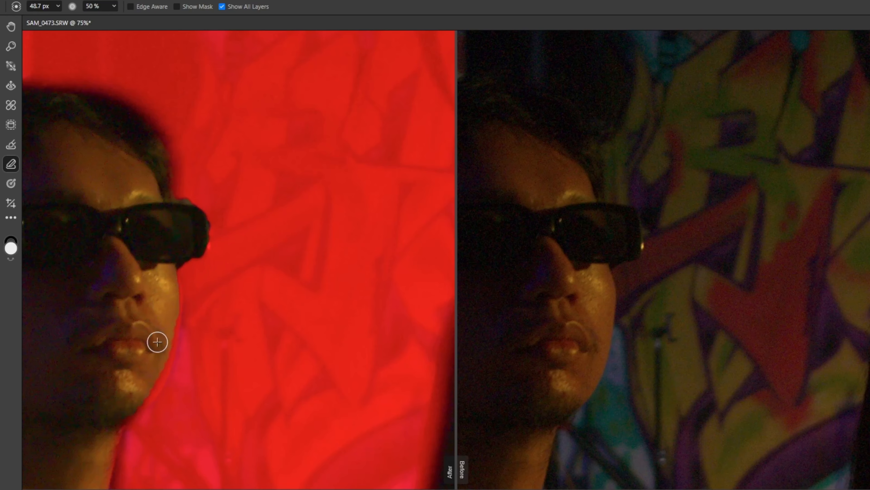
- Paint the mask back along the outline of the man's sunglasses, jaw and neck with a 69.6 px brush
key(b)
key(bracketleft)
key(bracketleft)
key(bracketleft)
key(bracketleft)
mouse_move(185, 193)
mouse_down()
mouse_move(214, 181)
mouse_move(191, 268)
mouse_up()
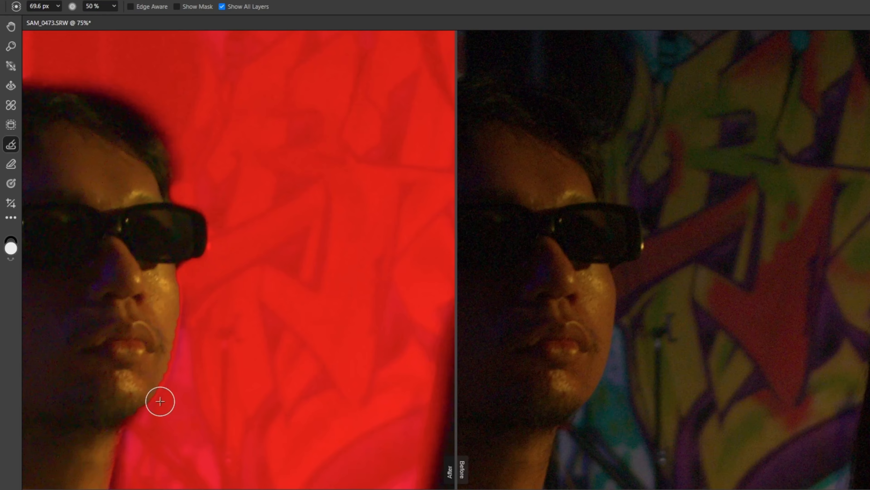
scroll(181, 330, down, 6)
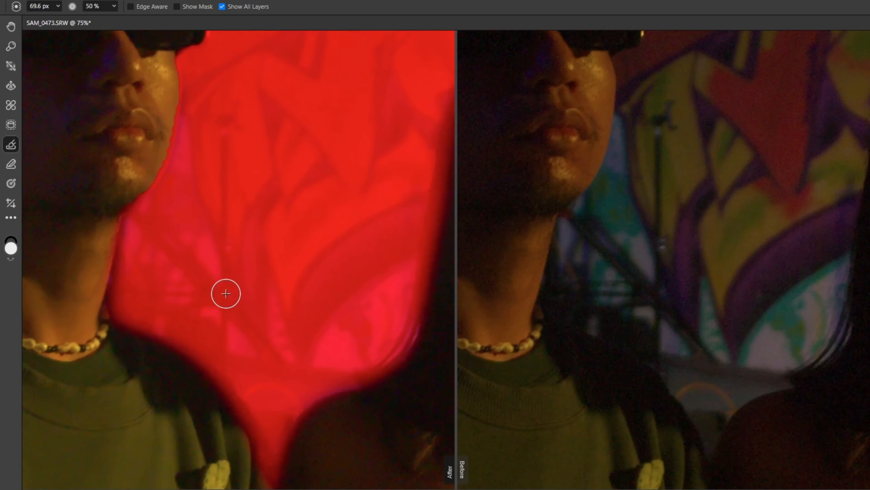
scroll(164, 185, up, 2)
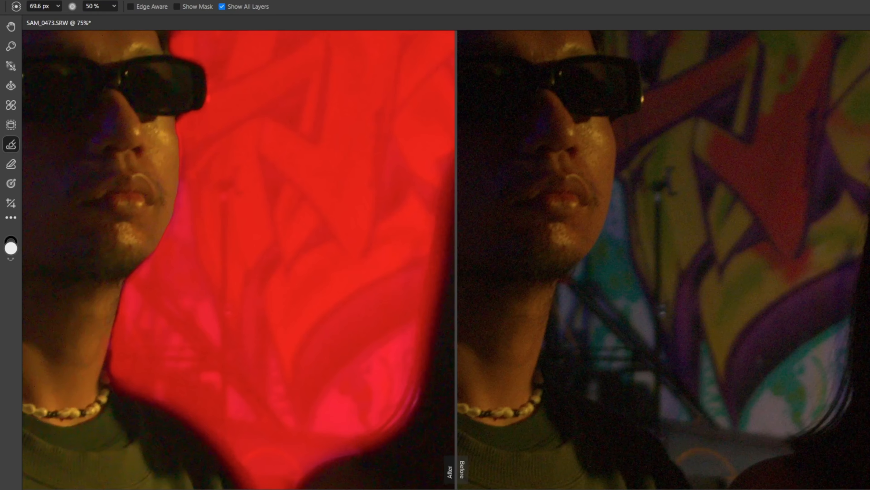
- Combine a gradient mask with the background pixel mask in a compound mask and set its mode to Intersect
key(z)
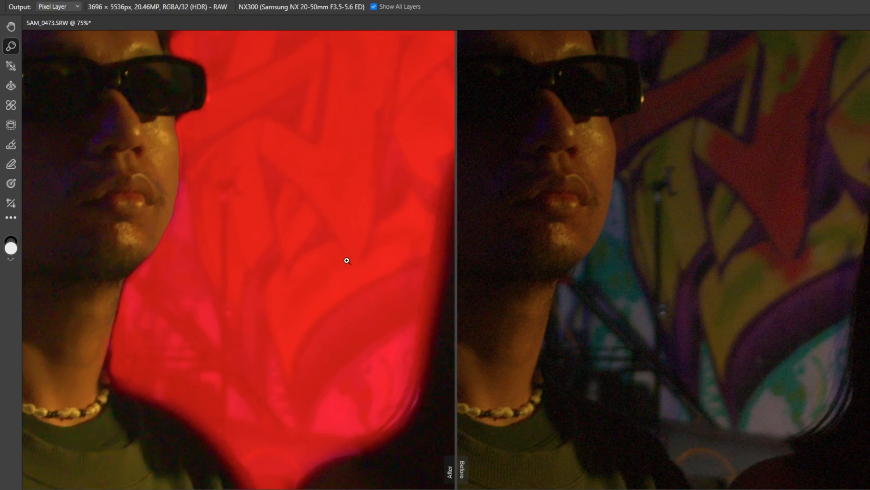
scroll(346, 260, down, 10)
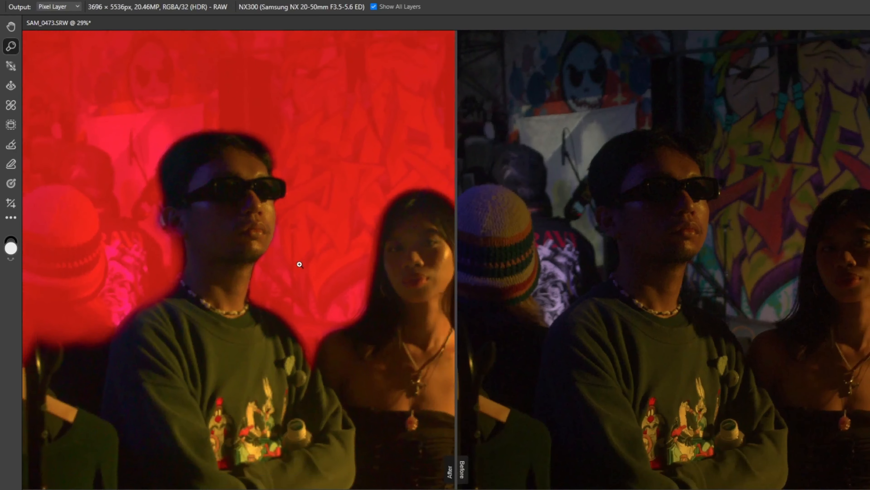
scroll(300, 264, down, 2)
drag(506, 387, 410, 390)
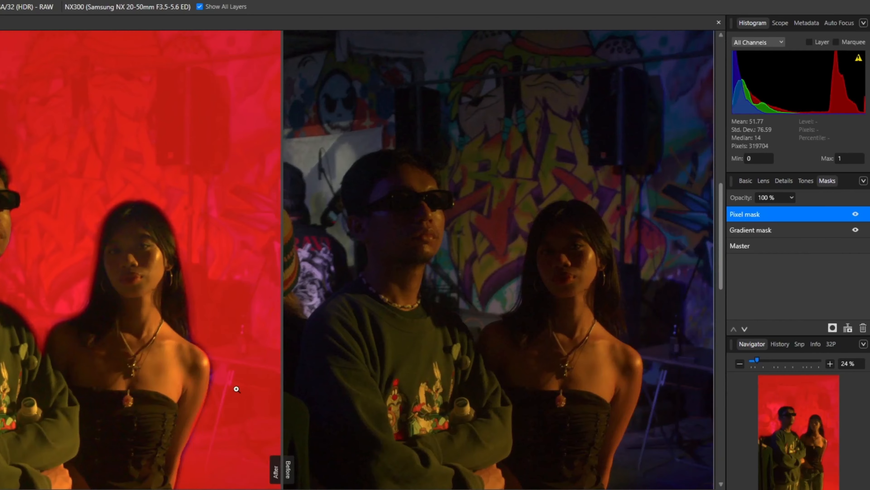
scroll(233, 395, down, 3)
scroll(214, 382, up, 5)
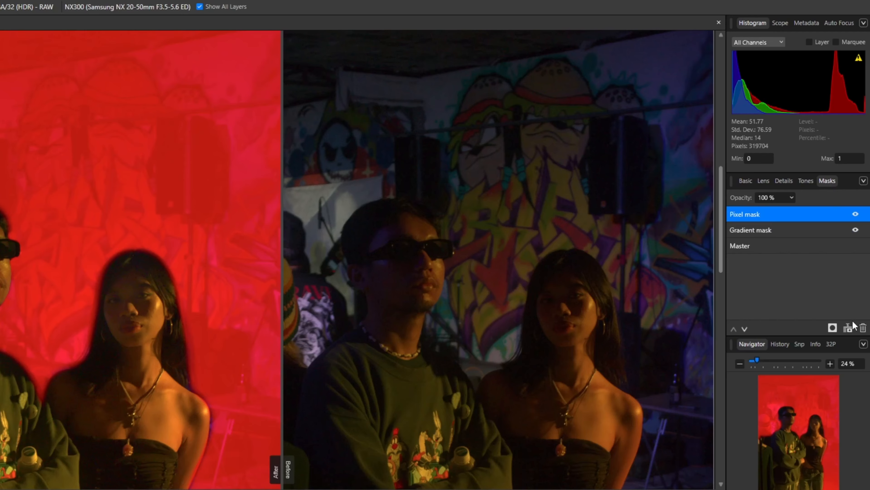
click(848, 328)
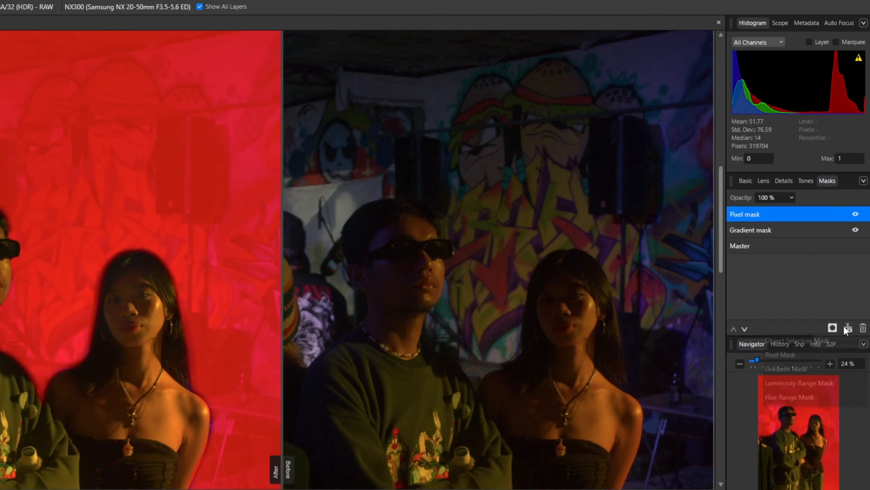
click(782, 369)
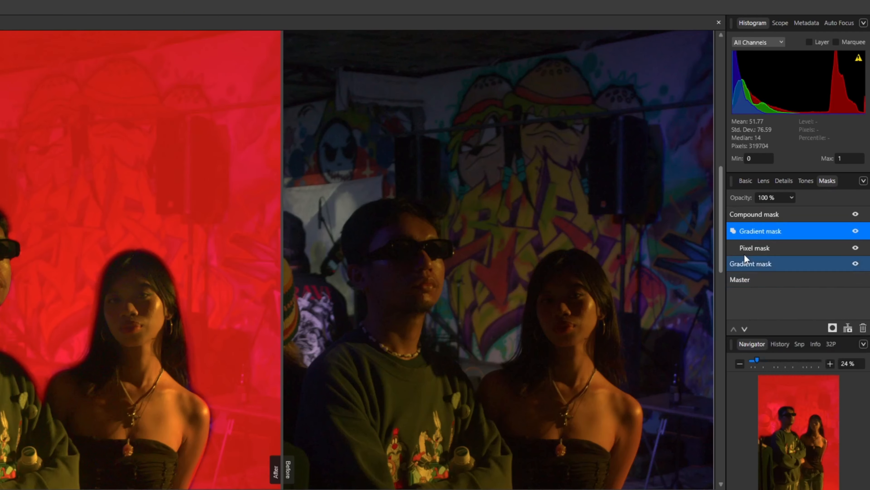
click(734, 230)
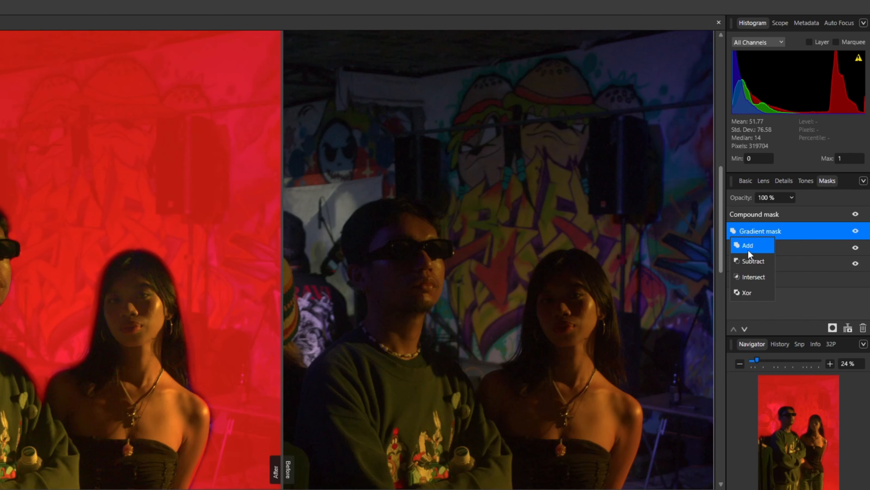
click(748, 280)
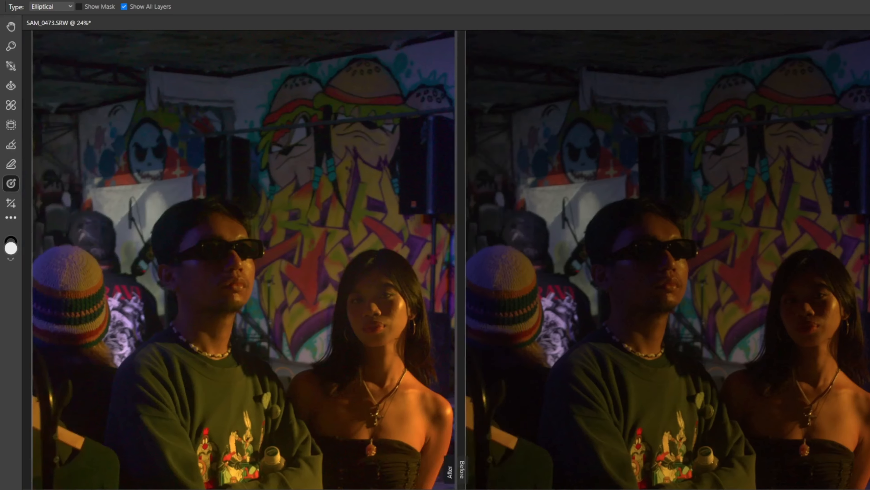
- Set the gradient type to Linear and draw it from above the photo down to the man's chest
scroll(867, 288, left, 5)
scroll(558, 224, up, 3)
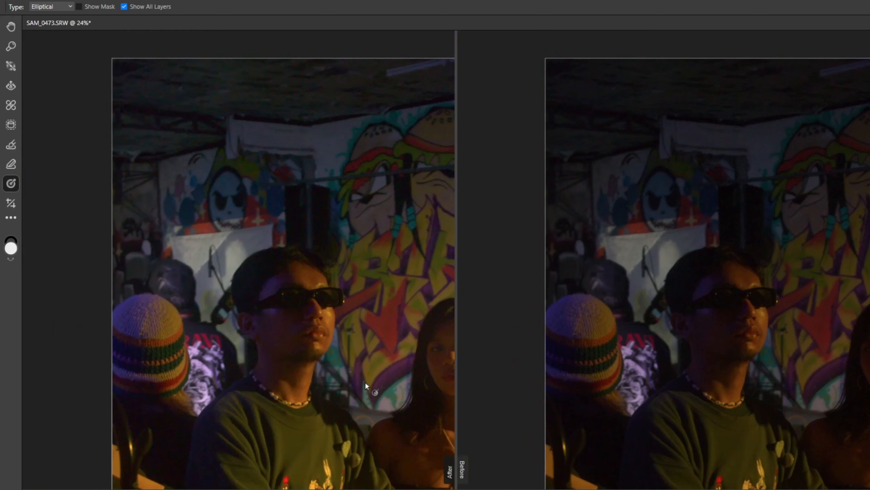
drag(497, 489, 514, 489)
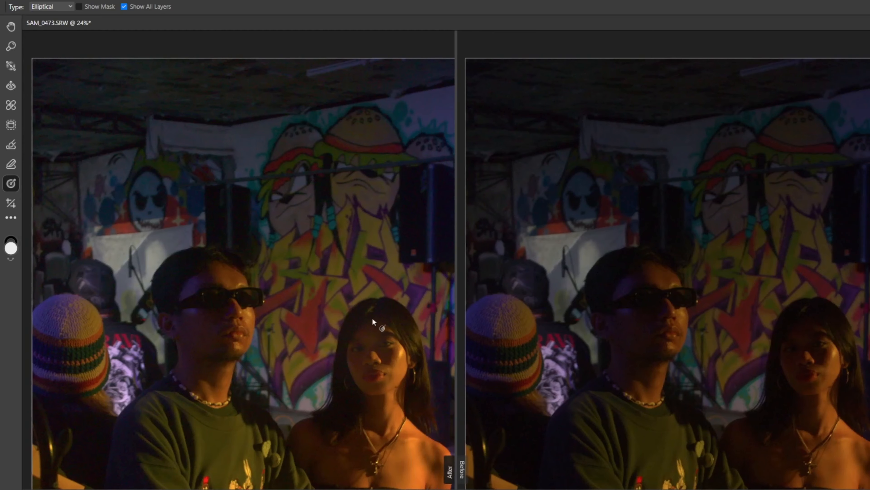
click(58, 6)
click(55, 44)
click(48, 8)
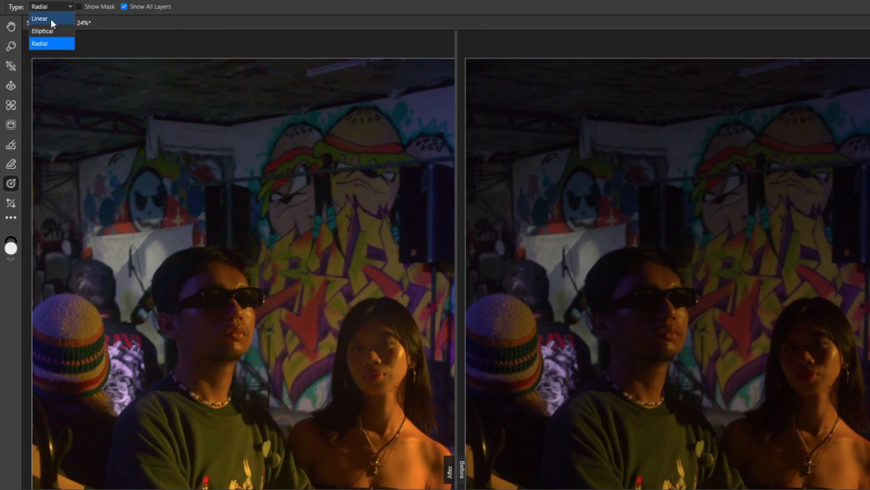
click(50, 19)
scroll(285, 147, down, 2)
scroll(284, 145, down, 1)
drag(273, 72, 264, 305)
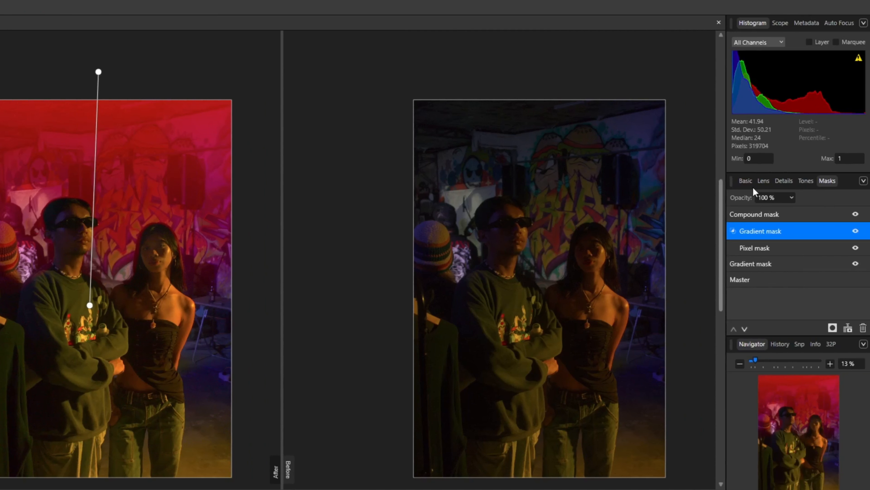
- Darken the masked background with Exposure -1.224, Blackpoint 2% and Brightness -4%
click(751, 183)
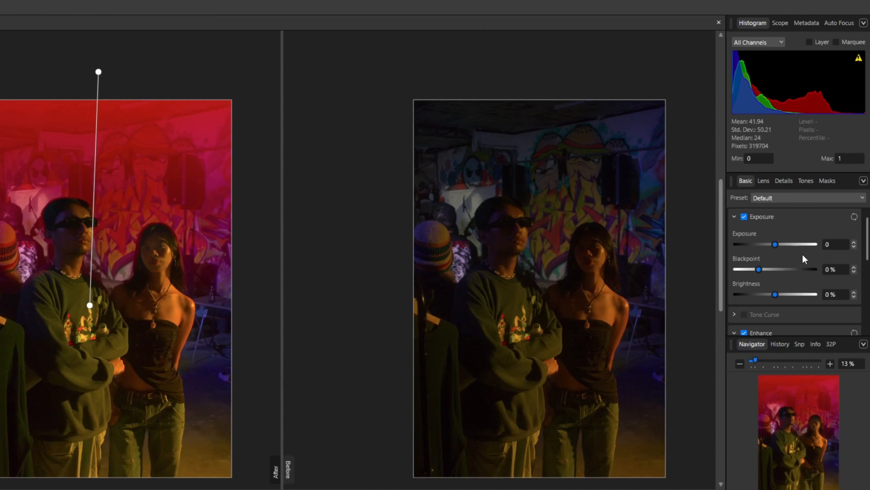
drag(774, 244, 781, 273)
scroll(868, 259, down, 3)
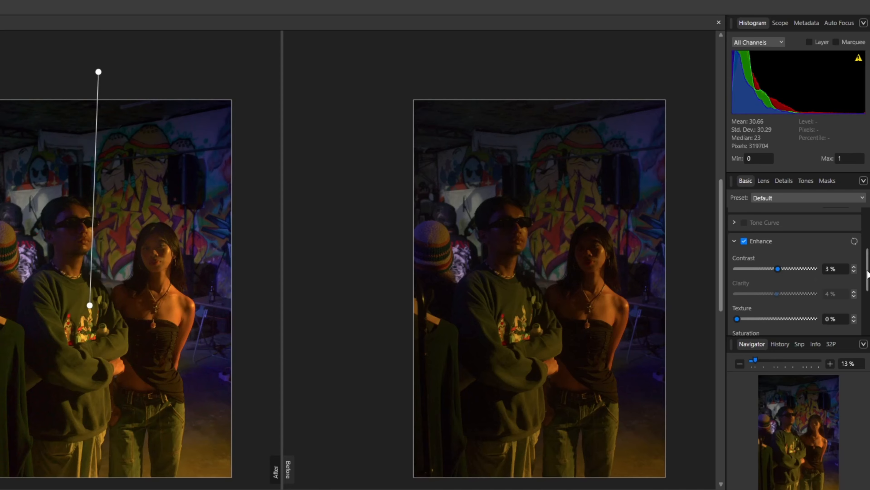
drag(868, 273, 867, 249)
drag(759, 246, 769, 271)
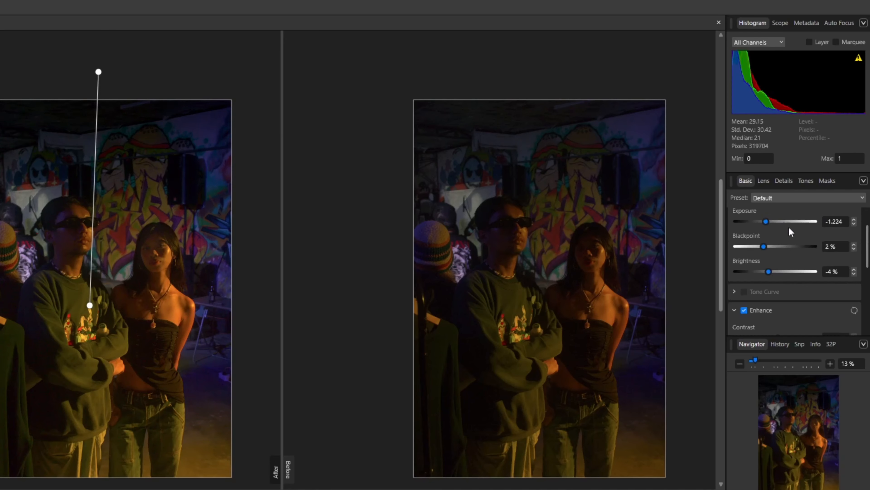
mouse_move(868, 238)
mouse_down()
mouse_move(868, 263)
mouse_move(868, 241)
mouse_up()
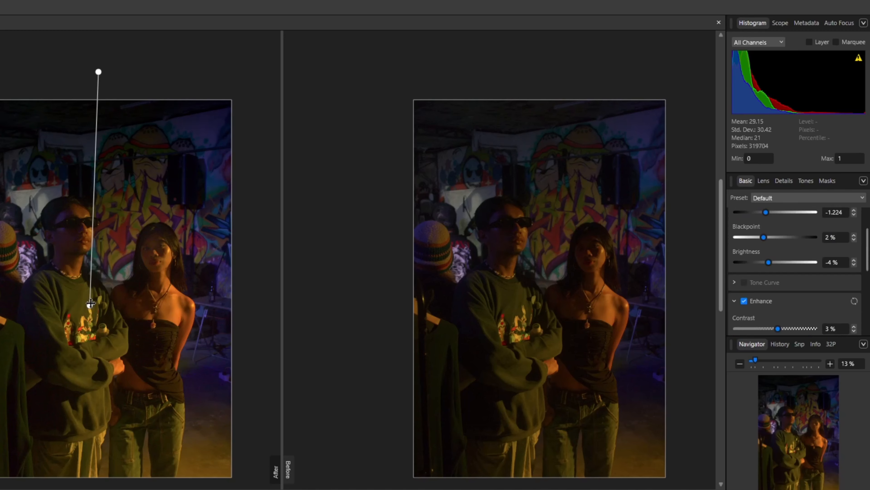
- Angle the linear gradient's lower end out beside the woman's elbow and set the masked background's Shadows to -31% and Highlights to -30%
drag(90, 304, 315, 319)
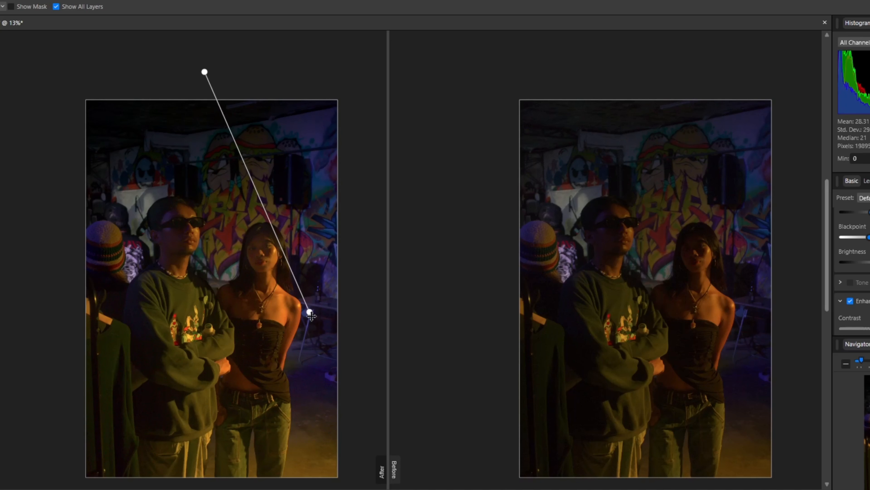
scroll(853, 271, down, 3)
drag(865, 296, 867, 318)
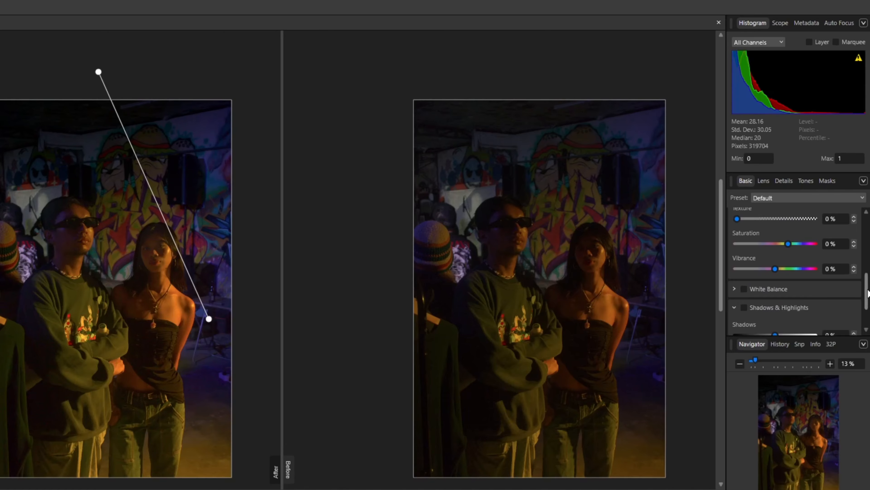
click(799, 307)
drag(774, 281, 764, 305)
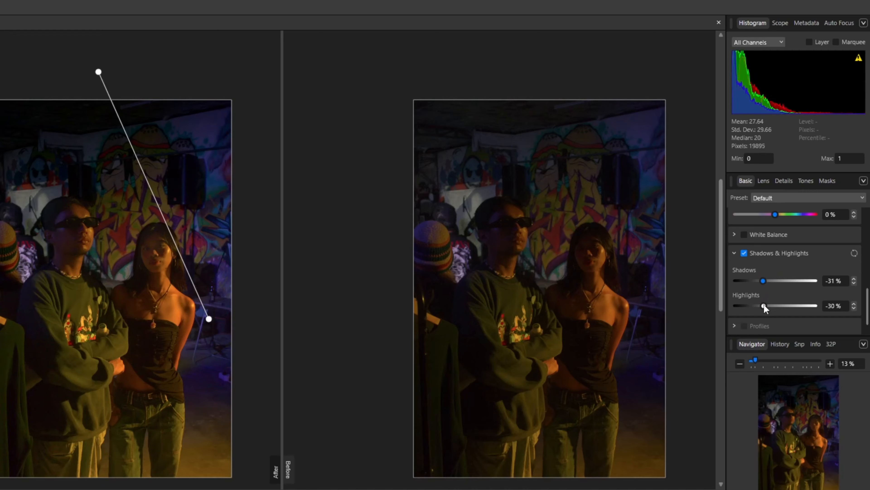
mouse_move(209, 319)
mouse_down()
mouse_move(231, 312)
mouse_move(203, 308)
mouse_up()
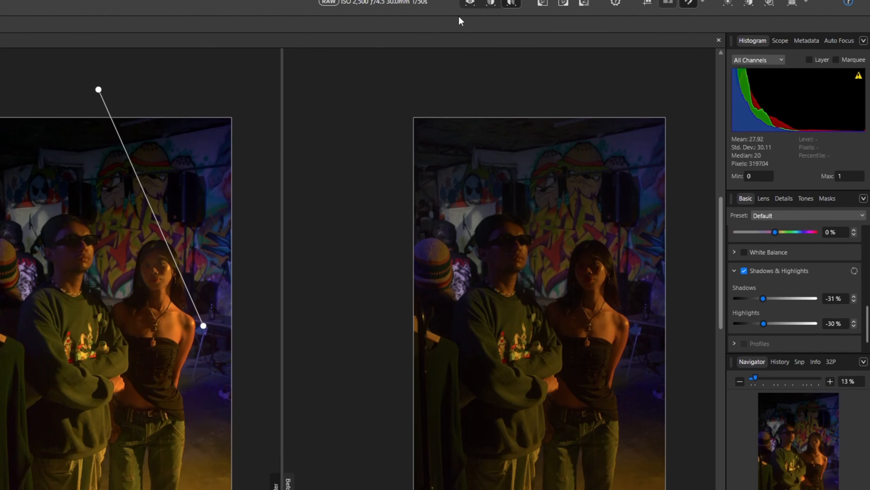
- Compare the edit in a split before/after view, moving the divider past the photo's edge, and develop the RAW image as a pixel layer
click(490, 3)
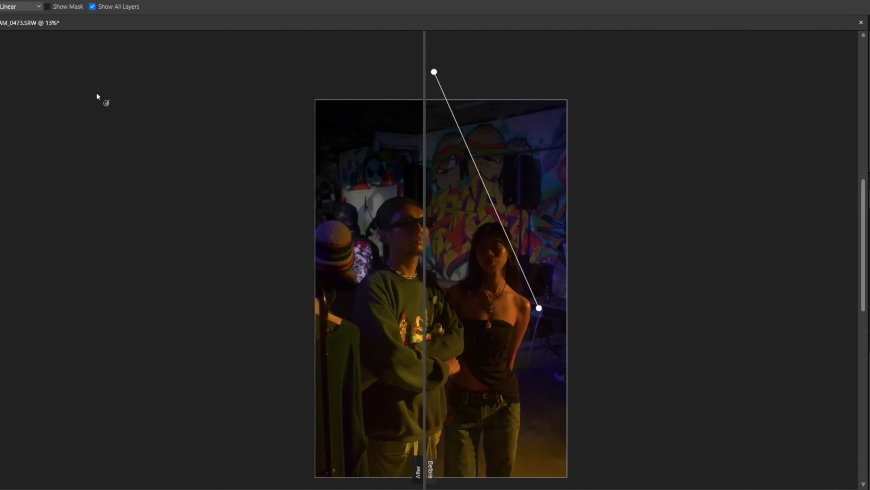
click(11, 26)
drag(456, 307, 657, 312)
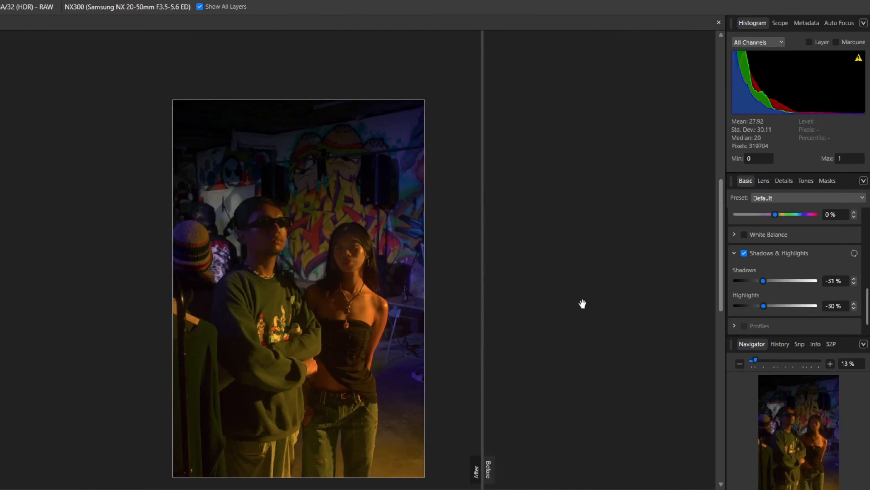
scroll(494, 255, down, 2)
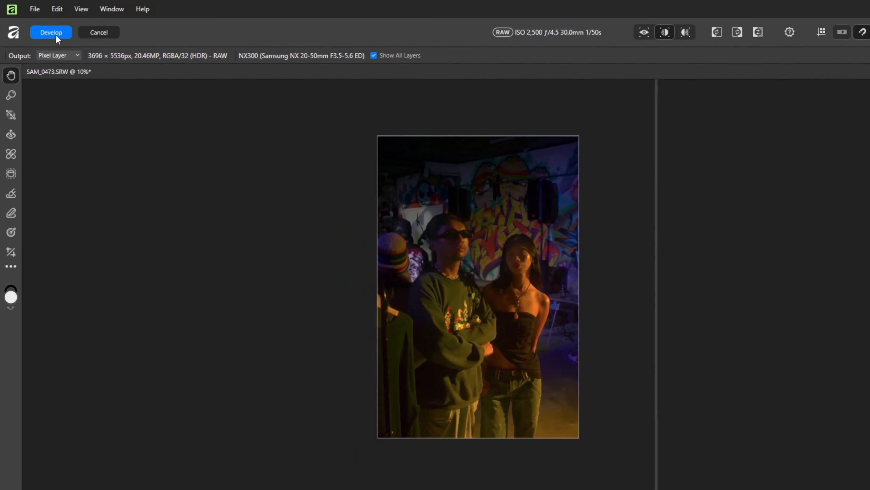
click(51, 32)
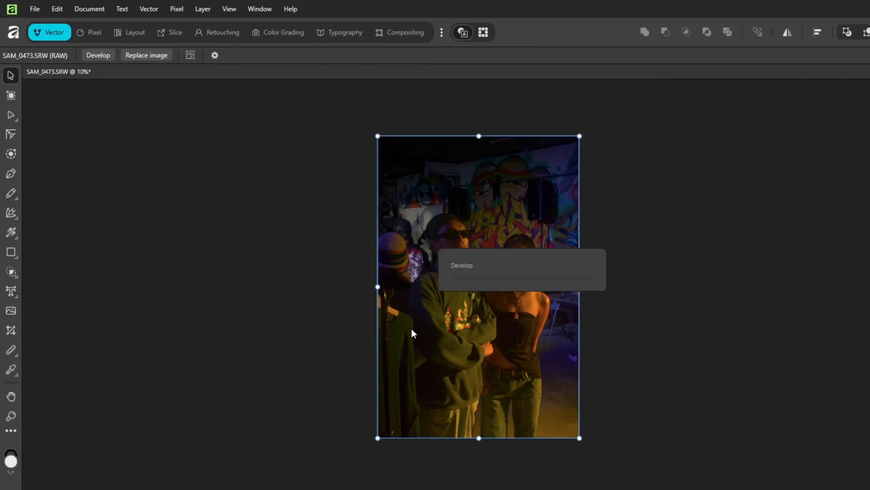